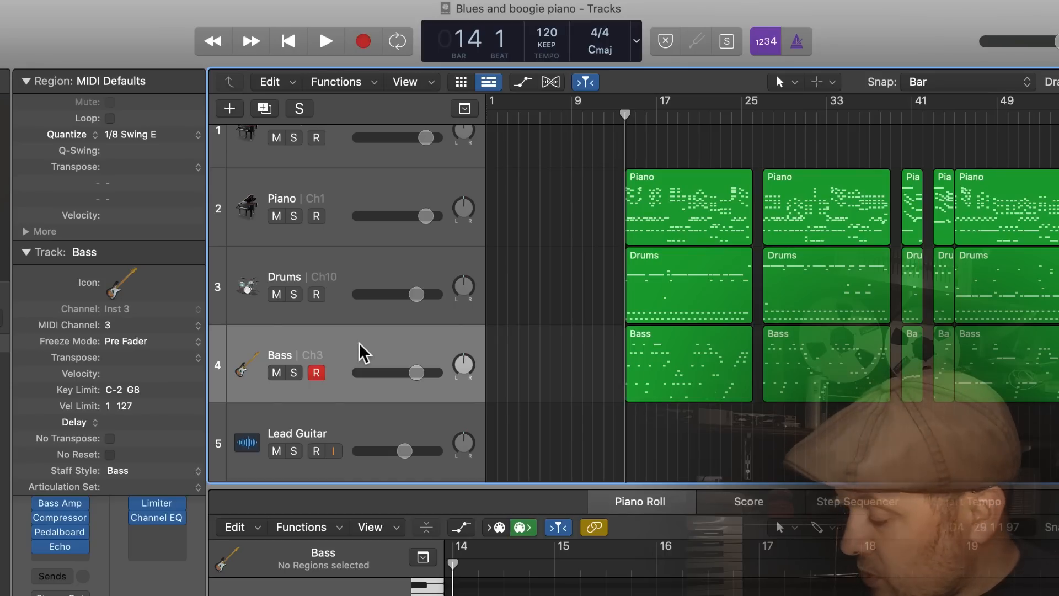
Step: Play a short passage of the arrangement from bar 14 and return the playhead to the project's beginning
{"action": "key", "text": "space"}
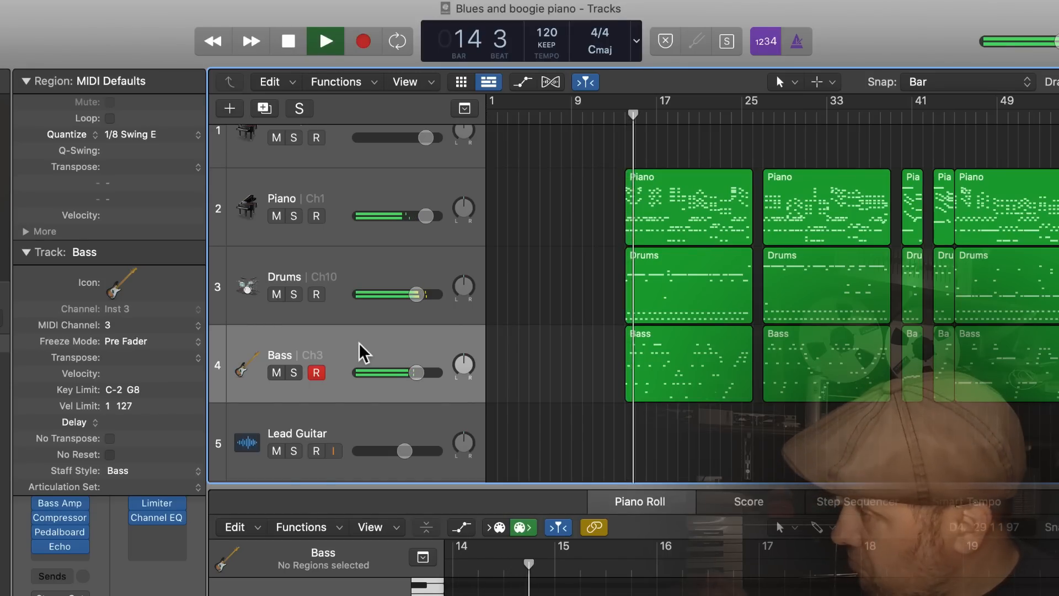
{"action": "key", "text": "space"}
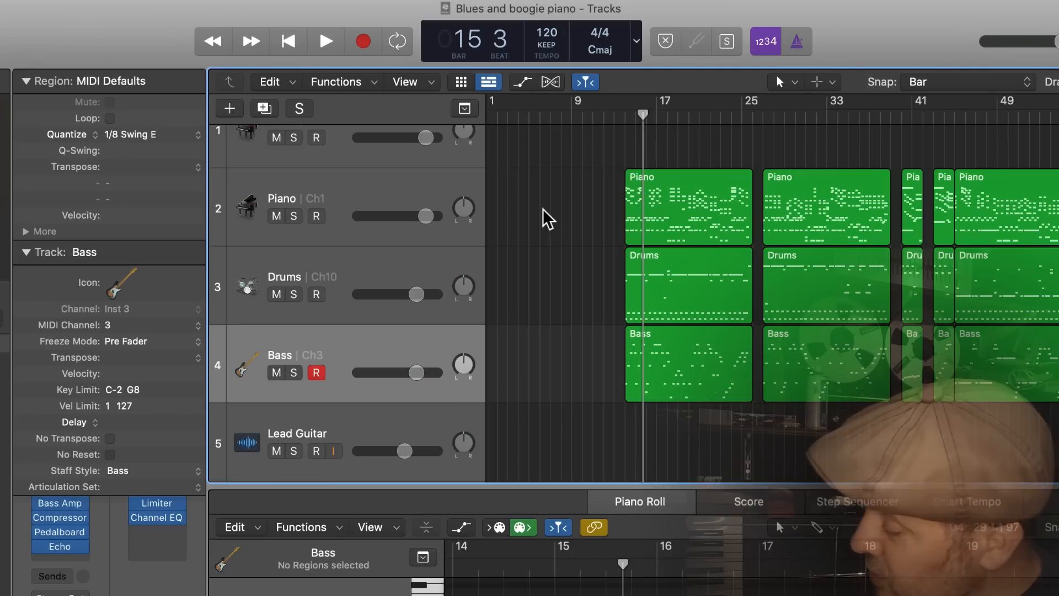
{"action": "key", "text": "Return"}
{"action": "key", "text": "space"}
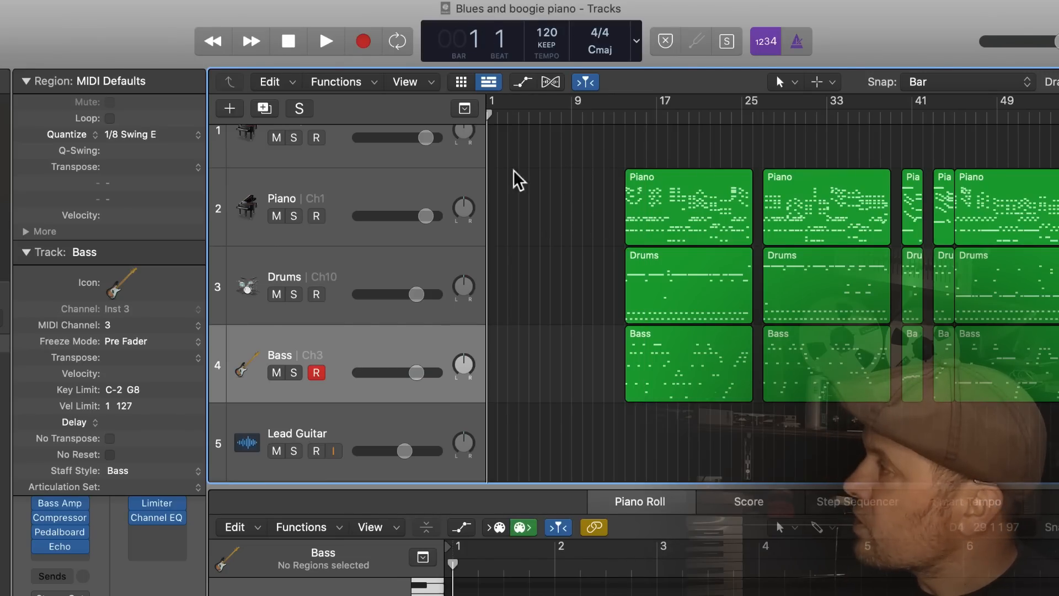
Step: Move the Piano, Drums and Bass regions that begin at bar 14 together to bar 1
{"action": "left_click_drag", "start_coordinate": [593, 183], "coordinate": [728, 385]}
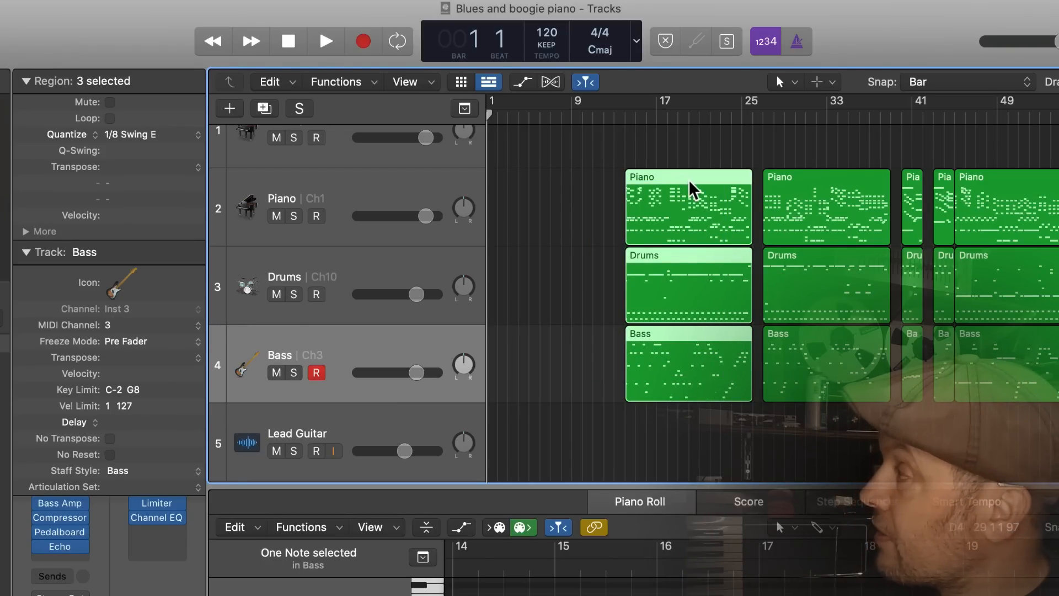
{"action": "scroll", "coordinate": [688, 180], "scroll_direction": "right", "scroll_amount": 20}
{"action": "scroll", "coordinate": [688, 180], "scroll_direction": "right", "scroll_amount": 20}
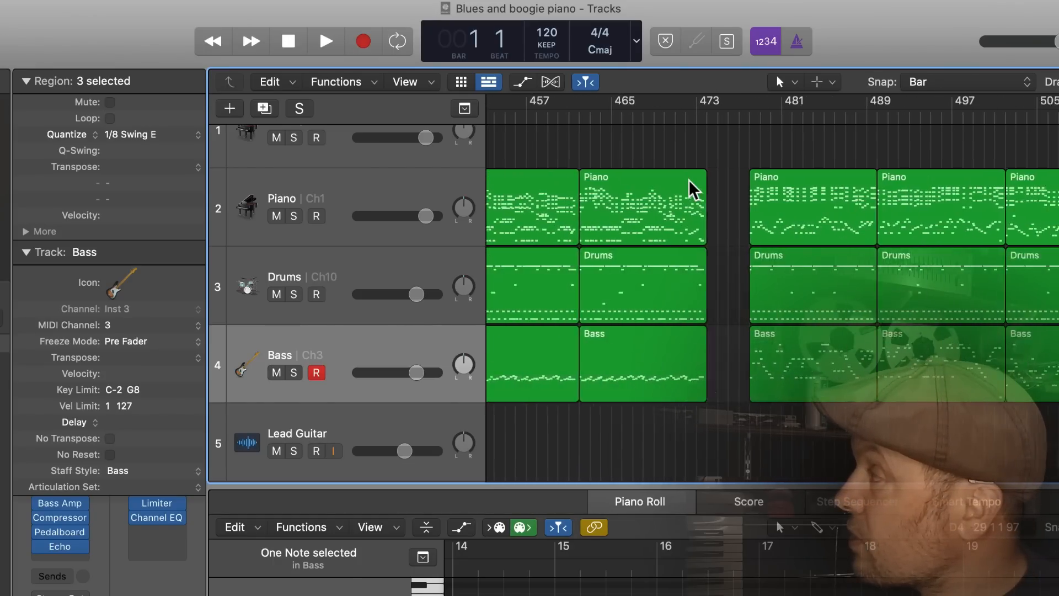
{"action": "scroll", "coordinate": [688, 180], "scroll_direction": "left", "scroll_amount": 20}
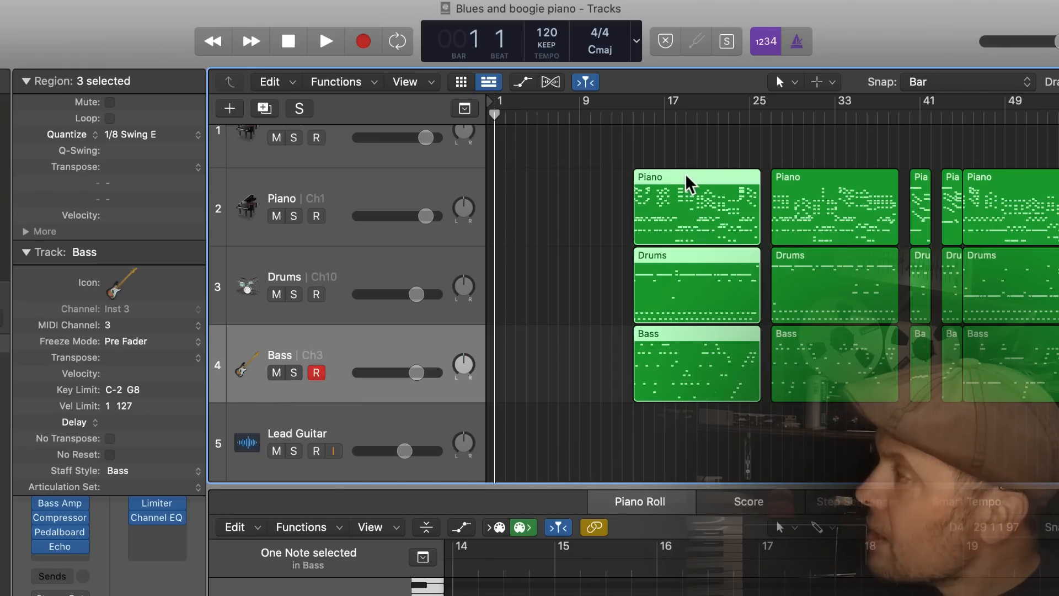
{"action": "left_click_drag", "start_coordinate": [685, 173], "coordinate": [558, 184]}
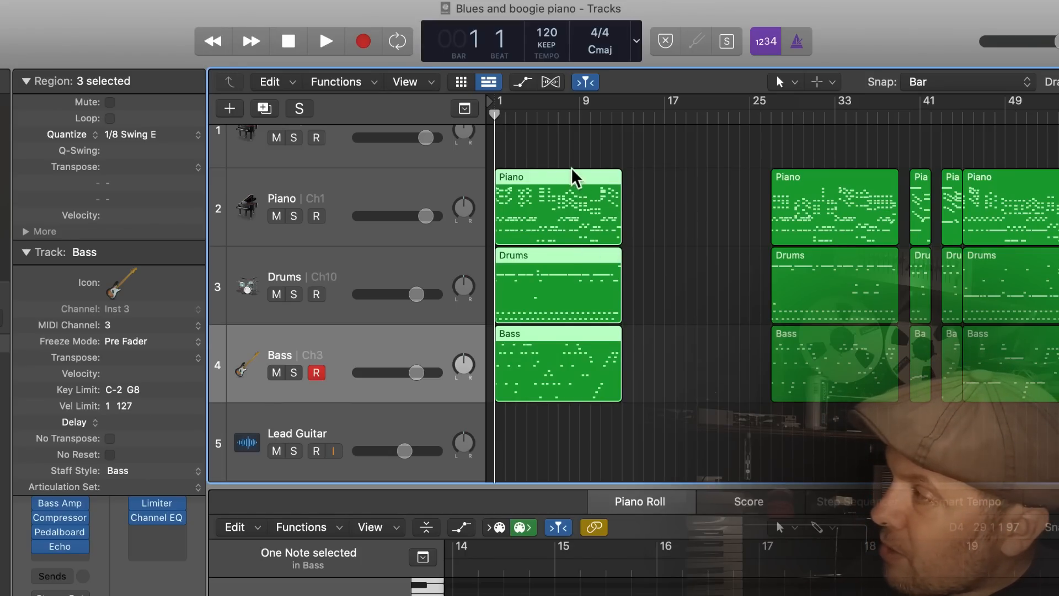
Step: Check the MIDI channel assigned to the Piano, Drums and Bass tracks
{"action": "left_click", "coordinate": [355, 193]}
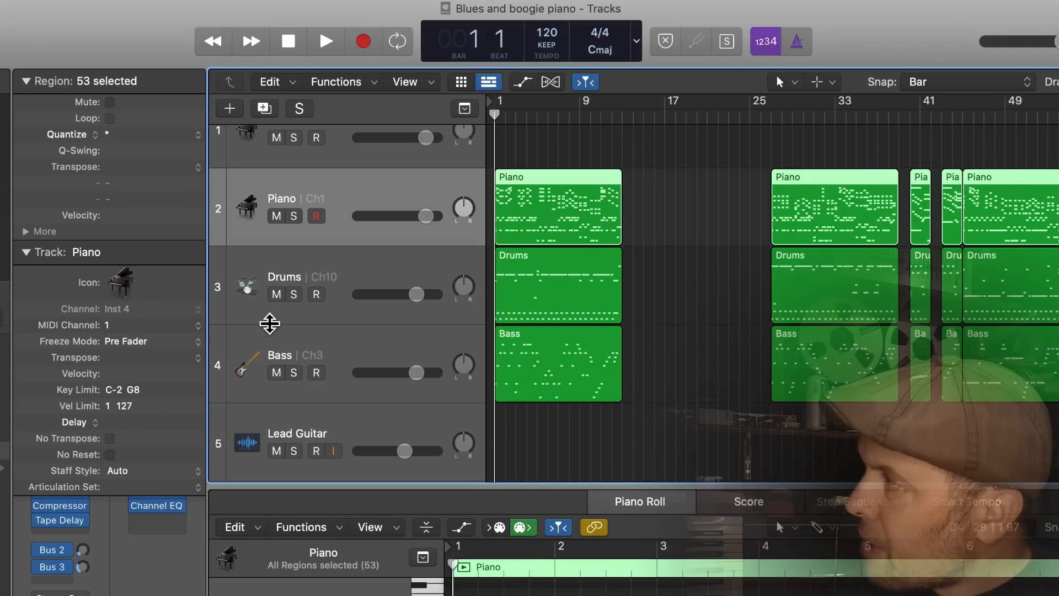
{"action": "left_click", "coordinate": [359, 281]}
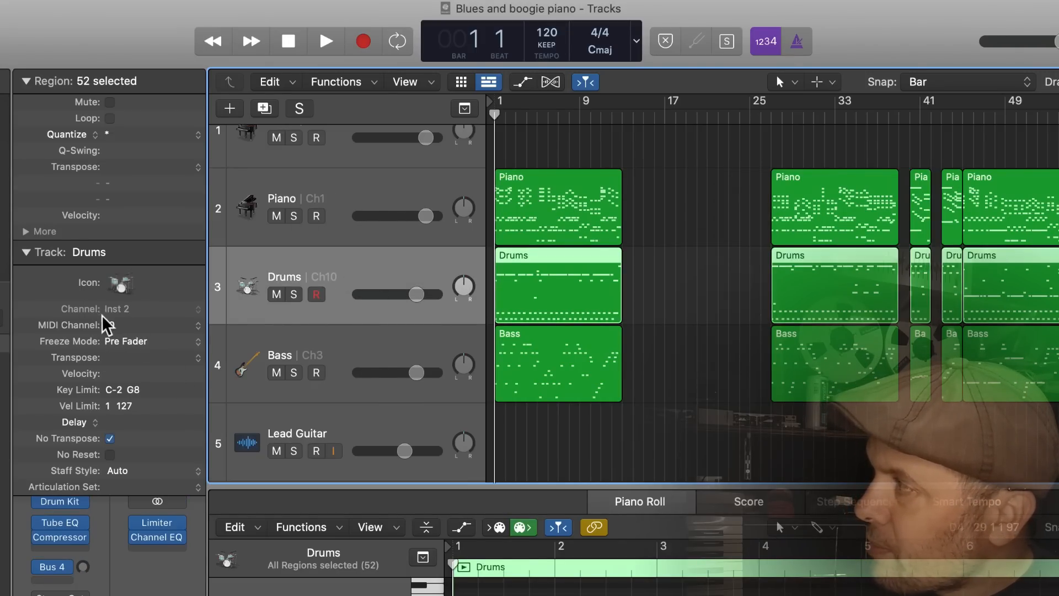
{"action": "left_click", "coordinate": [354, 352]}
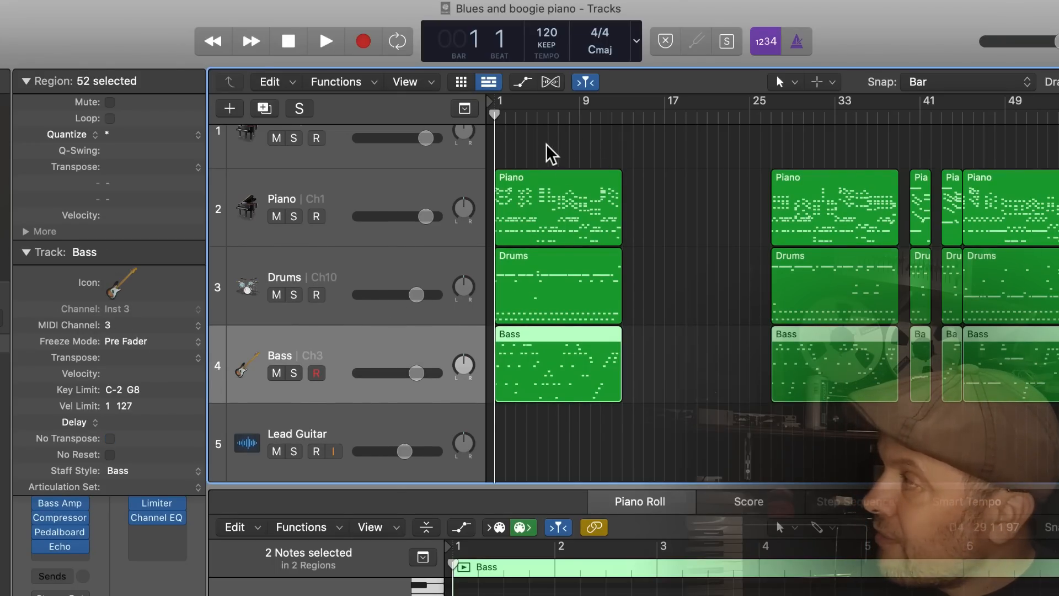
Step: Apply all MIDI region parameters permanently to the Piano, Drums and Bass regions at bar 1
{"action": "left_click_drag", "start_coordinate": [546, 145], "coordinate": [554, 369]}
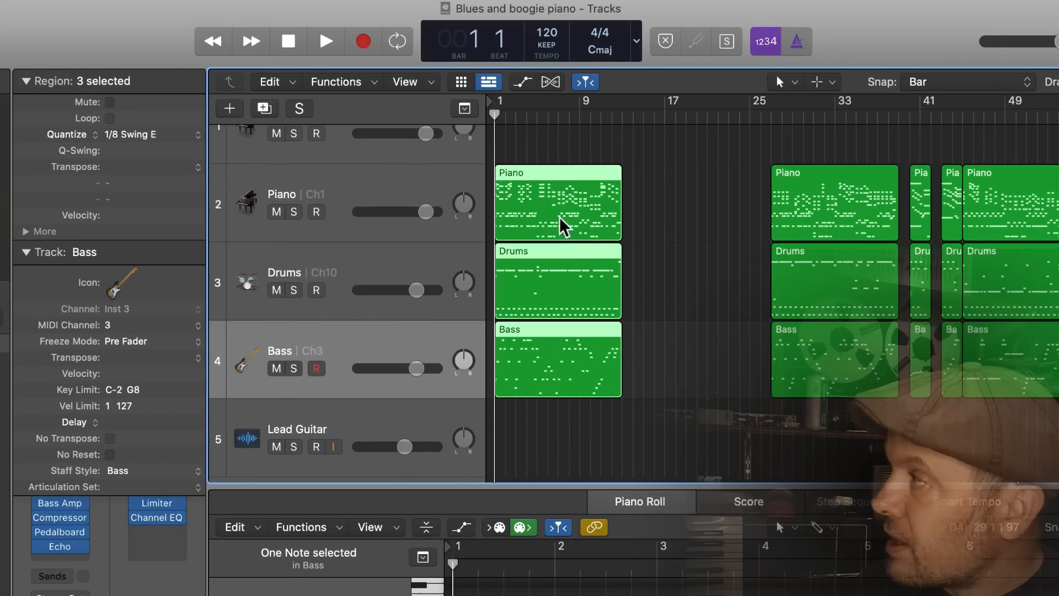
{"action": "scroll", "coordinate": [451, 281], "scroll_direction": "right", "scroll_amount": 1}
{"action": "scroll", "coordinate": [455, 282], "scroll_direction": "left", "scroll_amount": 1}
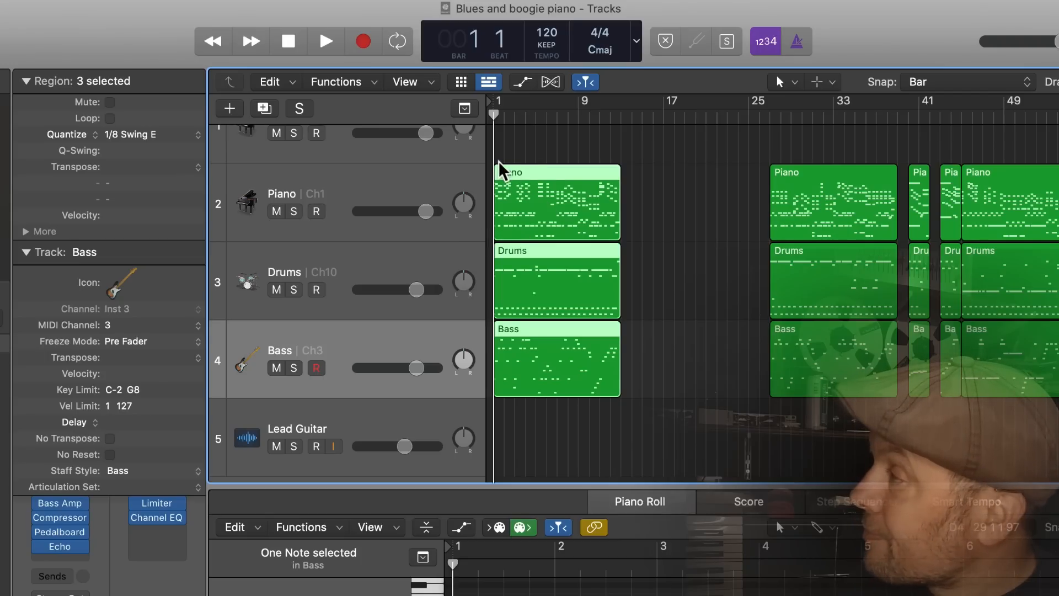
{"action": "left_click", "coordinate": [338, 81]}
{"action": "mouse_move", "coordinate": [386, 377]}
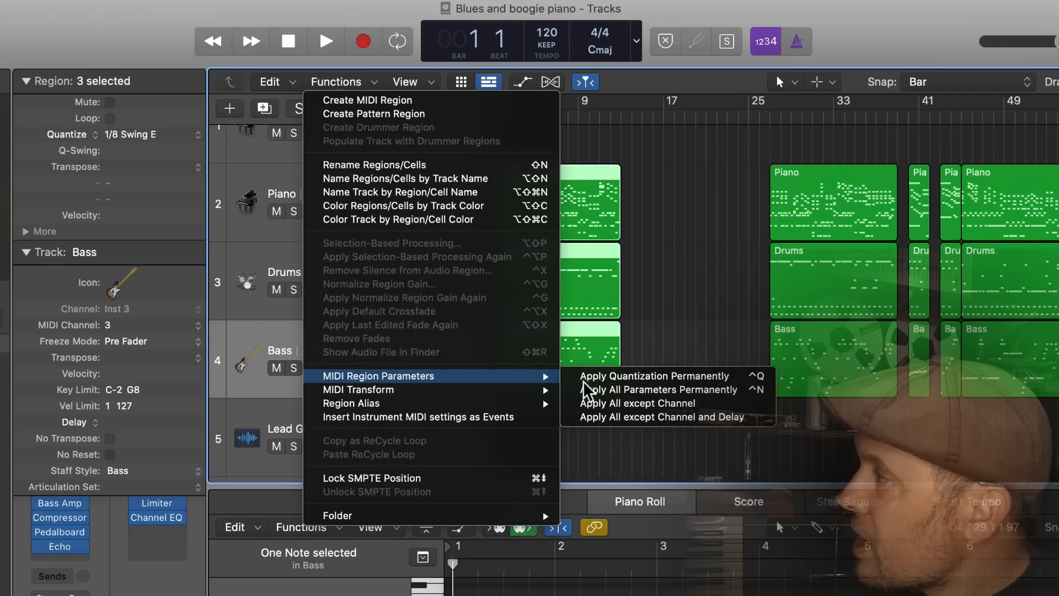
{"action": "left_click", "coordinate": [631, 393]}
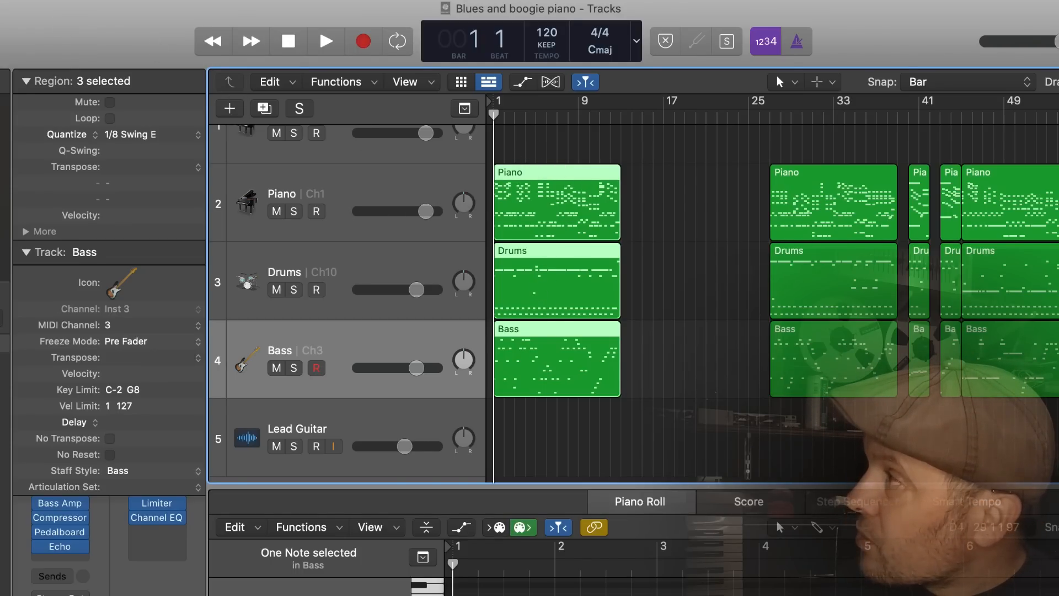
Step: Export the three selected regions to the Desktop as a MIDI file named "Blues in G test for iOS"
{"action": "mouse_move", "coordinate": [1, 352]}
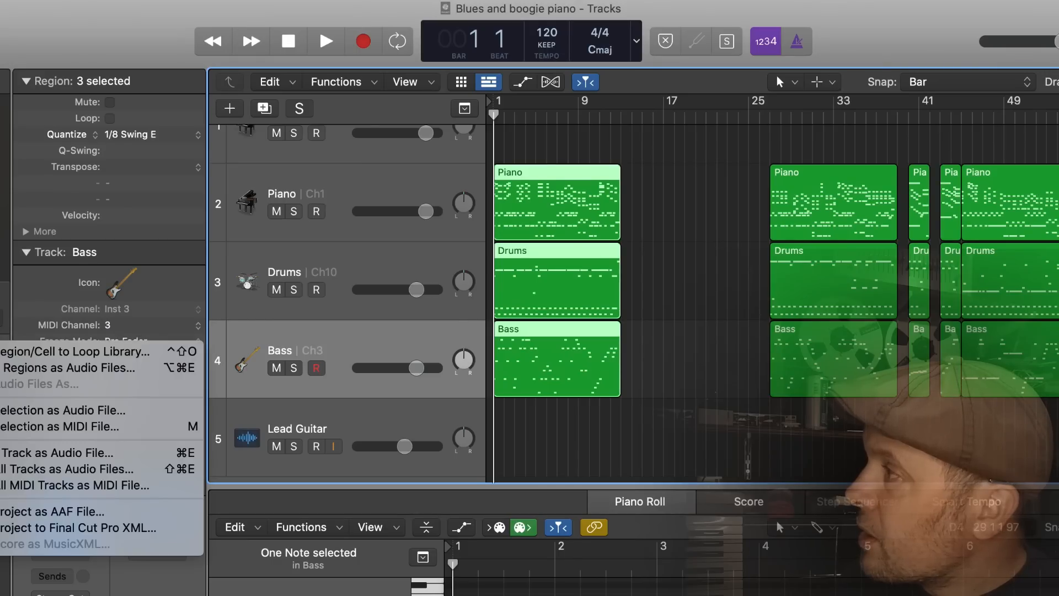
{"action": "left_click", "coordinate": [61, 425]}
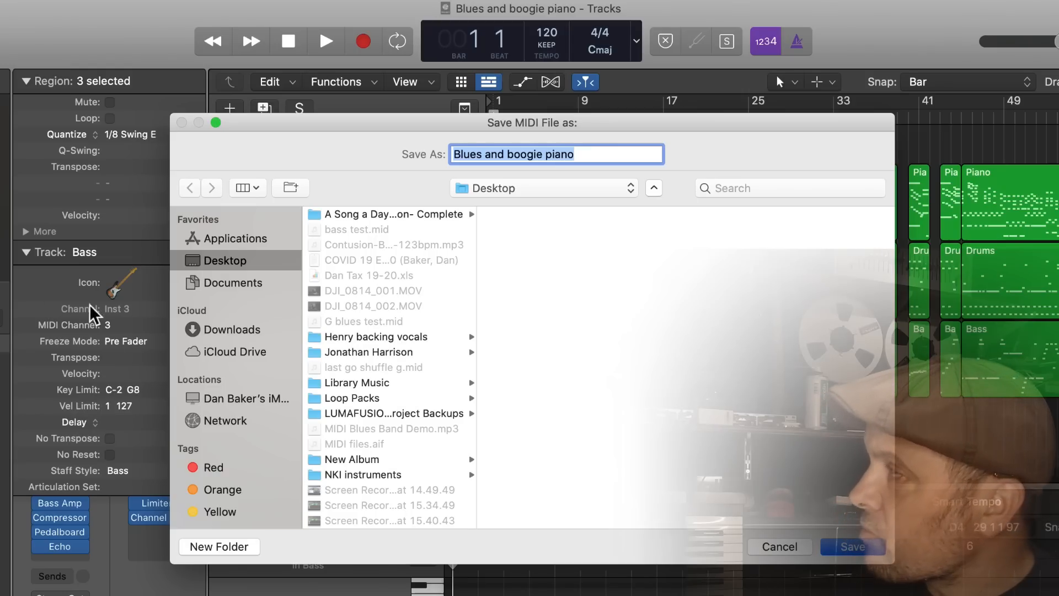
{"action": "type", "text": "Bl"}
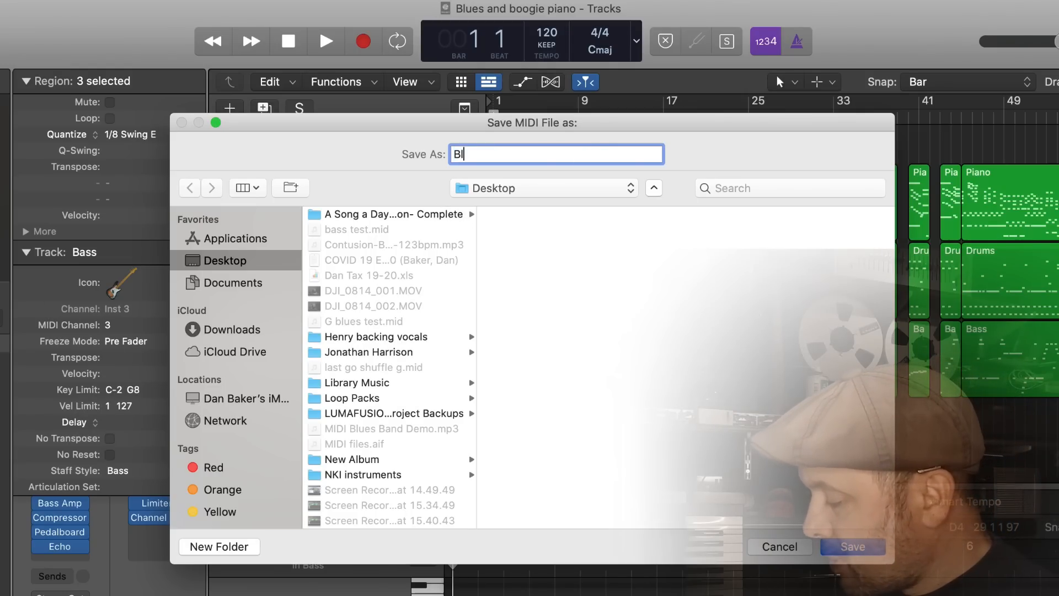
{"action": "type", "text": "ues in G test for i"}
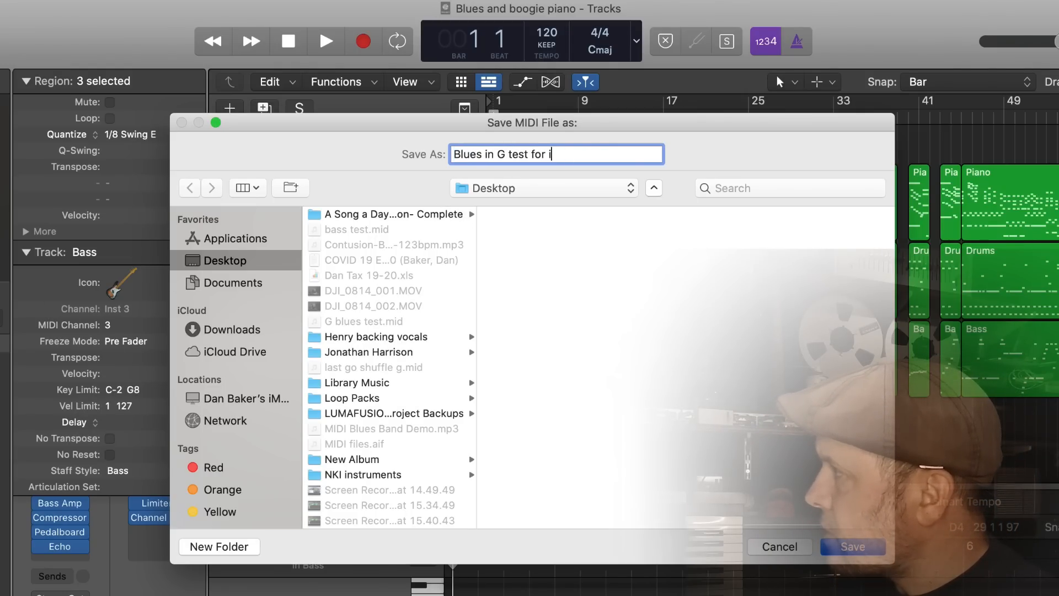
{"action": "type", "text": "OS"}
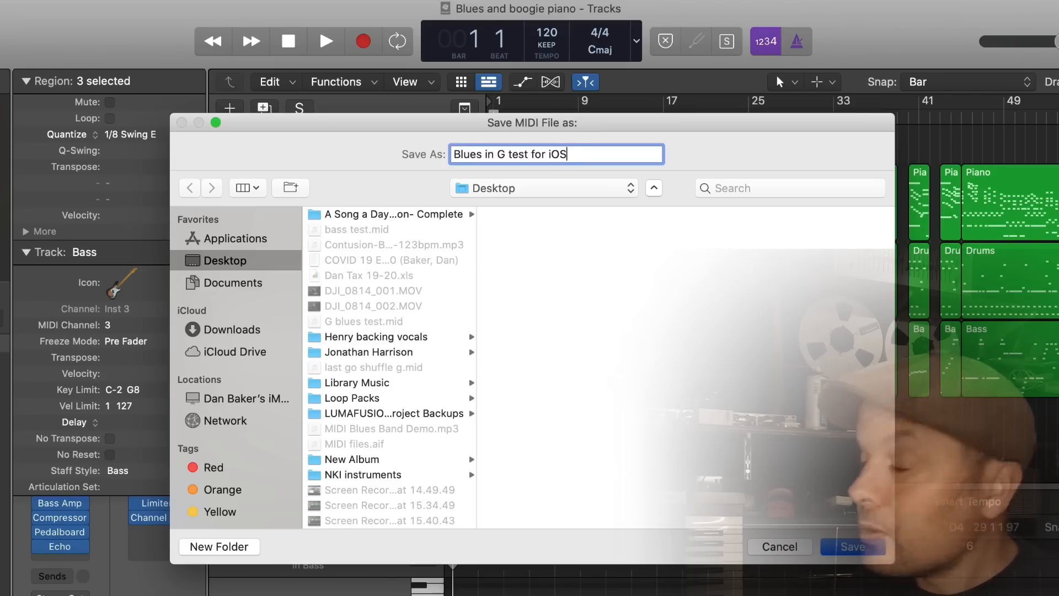
{"action": "left_click", "coordinate": [868, 549]}
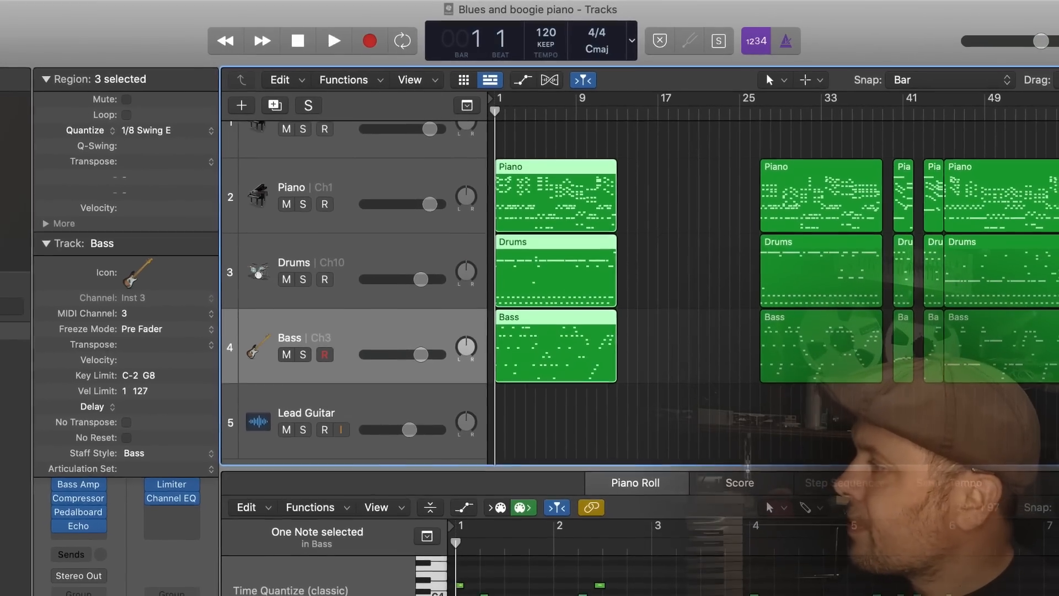
Step: Open "Blues in G test for iOS.mid" from the Desktop in GarageBand and play back its opening bars
{"action": "left_click", "coordinate": [33, 592]}
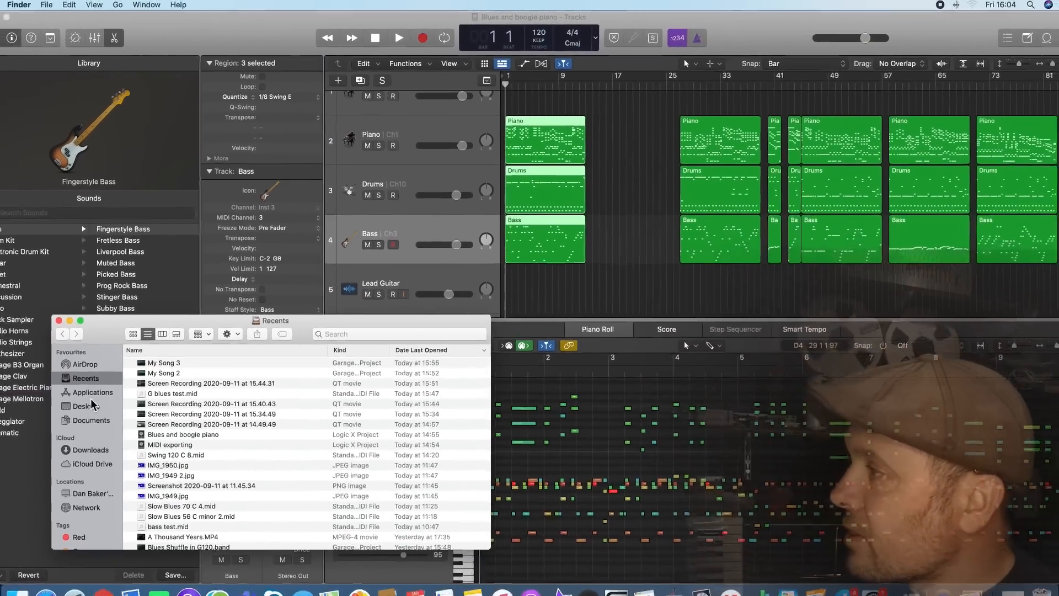
{"action": "left_click", "coordinate": [12, 471]}
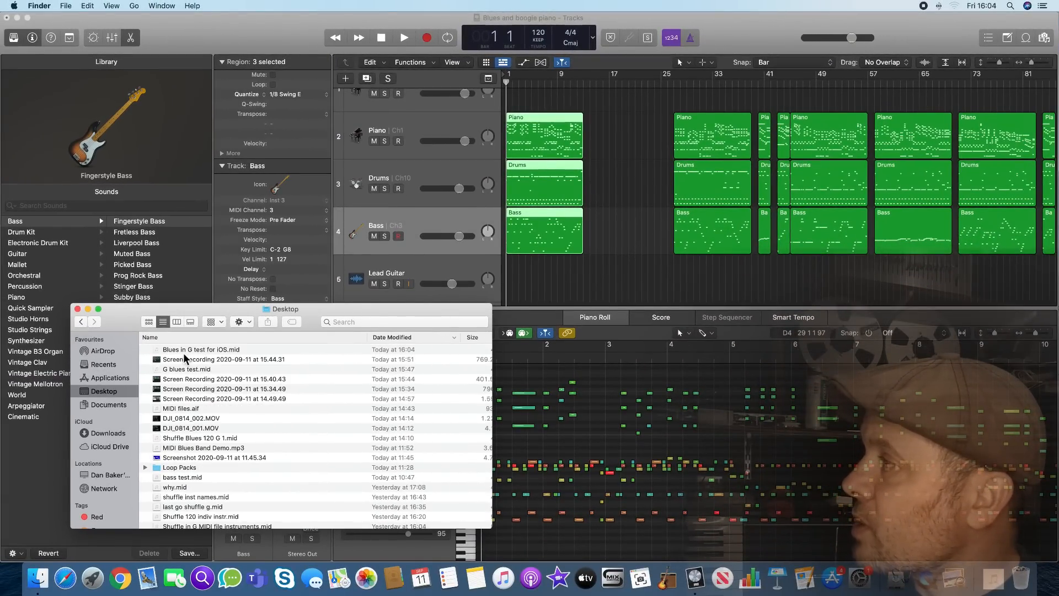
{"action": "left_click_drag", "start_coordinate": [188, 353], "coordinate": [667, 578]}
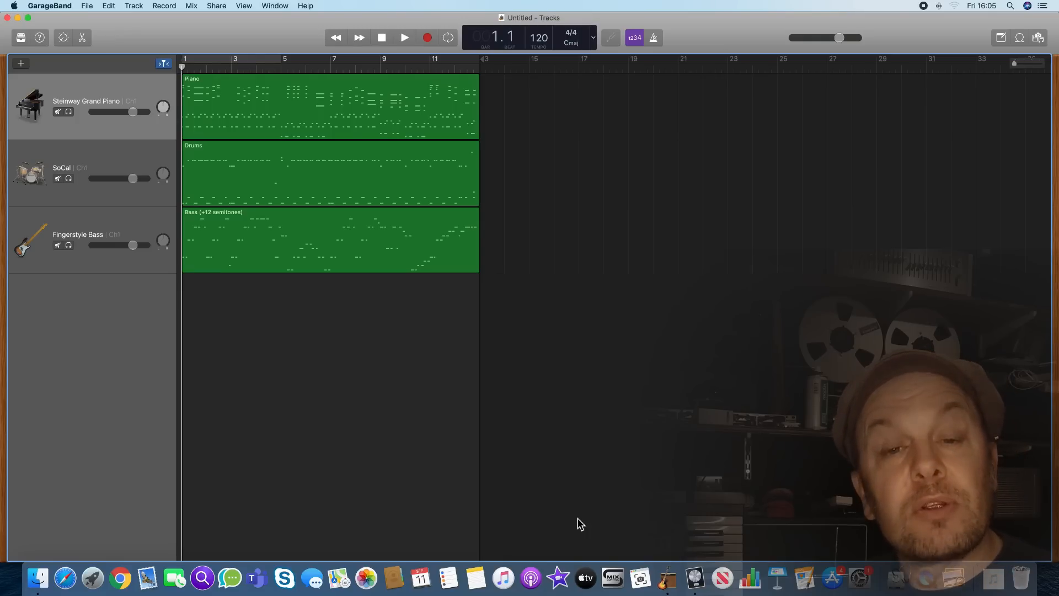
{"action": "key", "text": "space"}
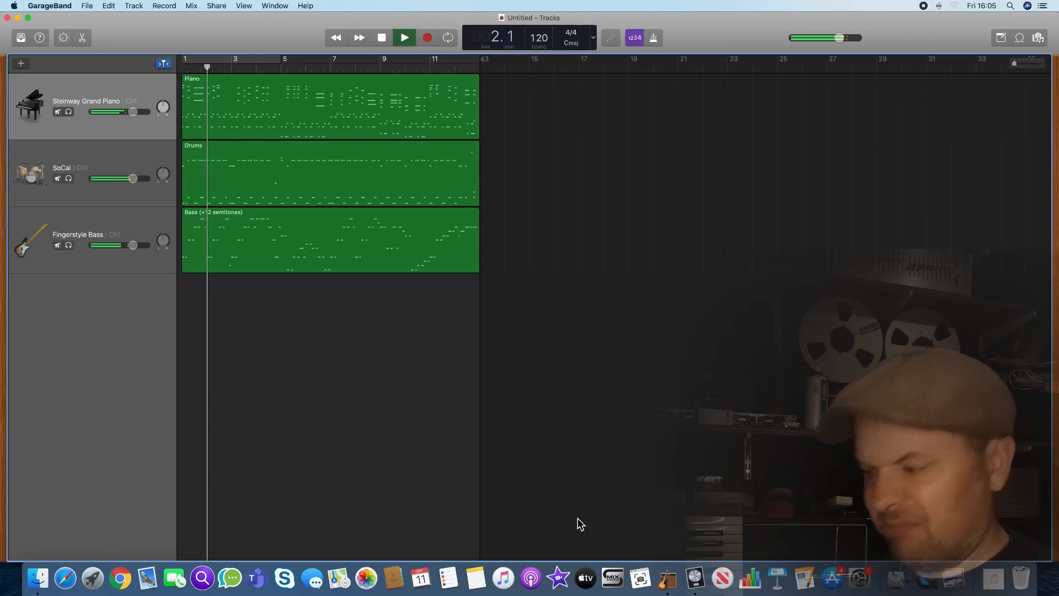
{"action": "key", "text": "space"}
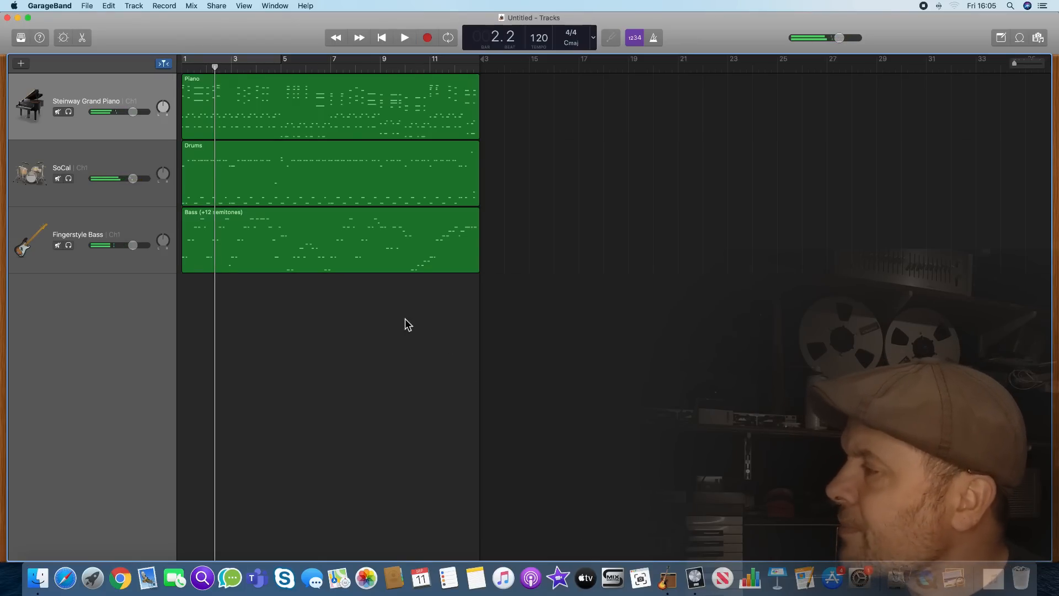
Step: Open the Bass region in the editor and set its transposition to 0
{"action": "left_click", "coordinate": [305, 244]}
{"action": "double_click", "coordinate": [305, 244]}
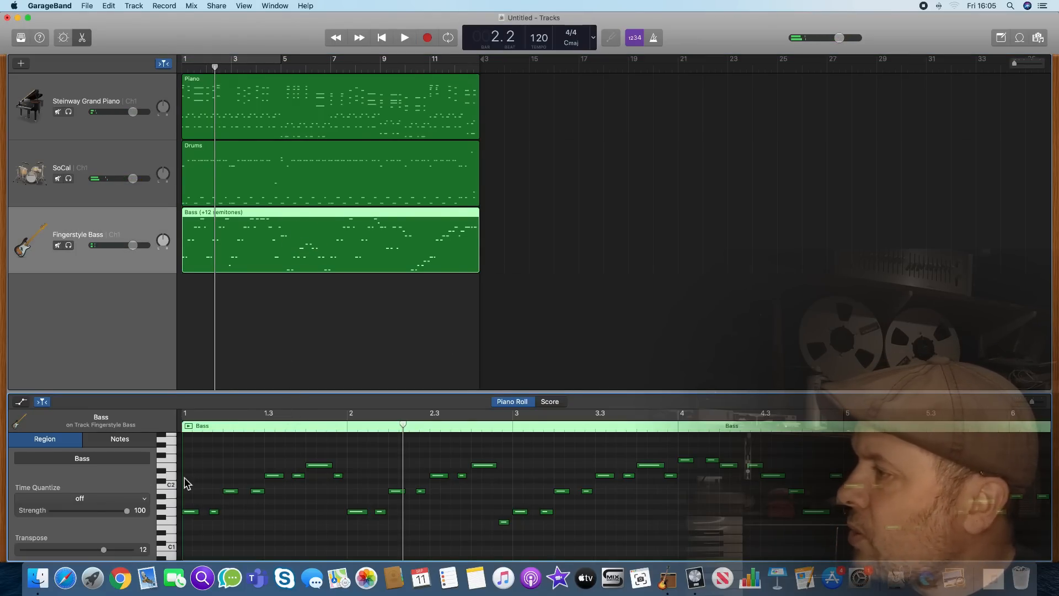
{"action": "left_click_drag", "start_coordinate": [105, 551], "coordinate": [79, 557]}
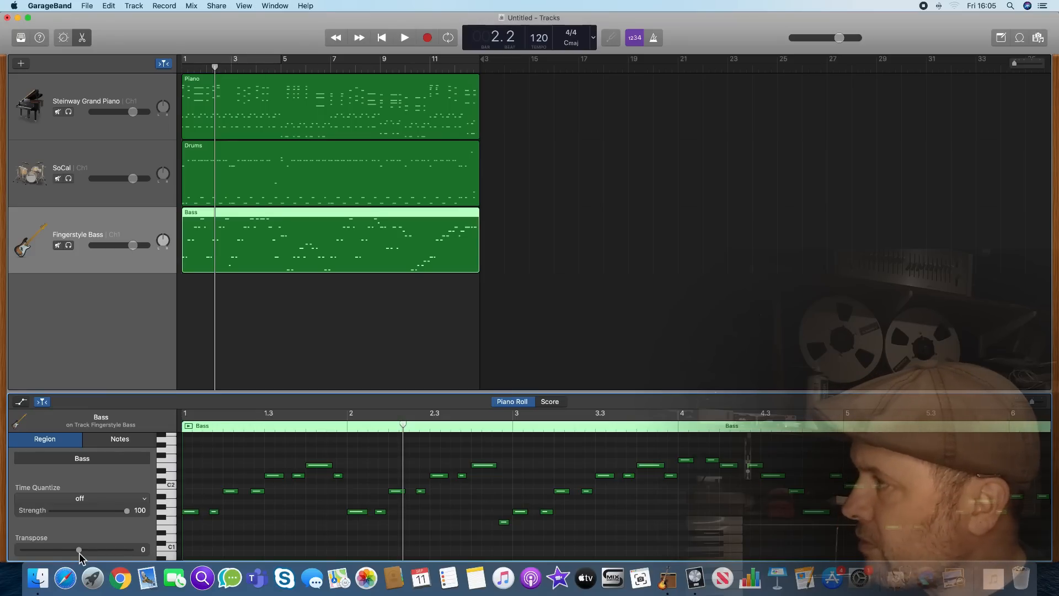
Step: Play back the arrangement with the corrected bass and quit GarageBand on the Mac
{"action": "key", "text": "space"}
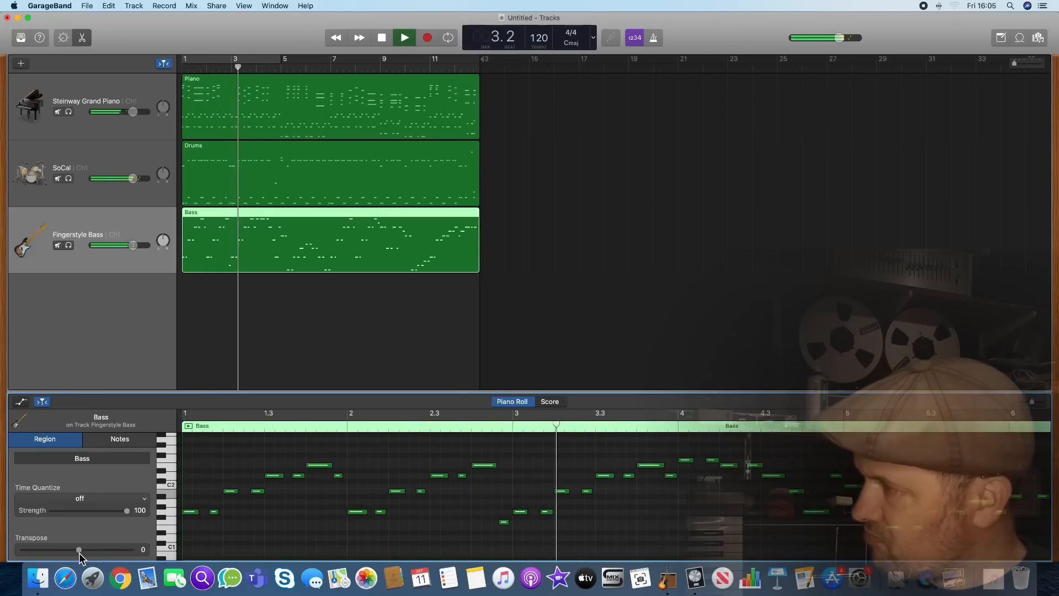
{"action": "key", "text": "space"}
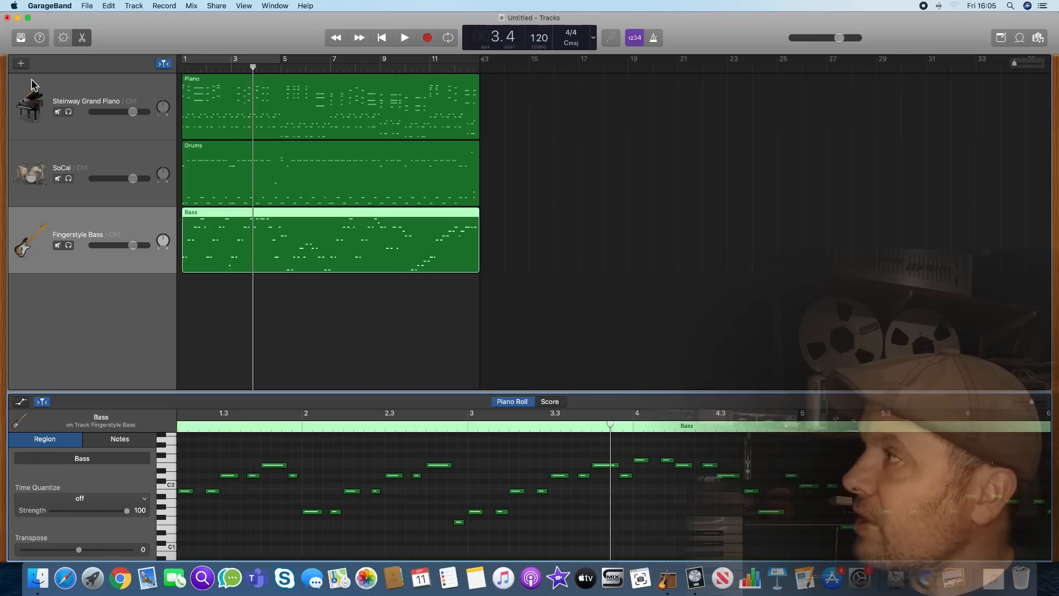
{"action": "left_click", "coordinate": [50, 6]}
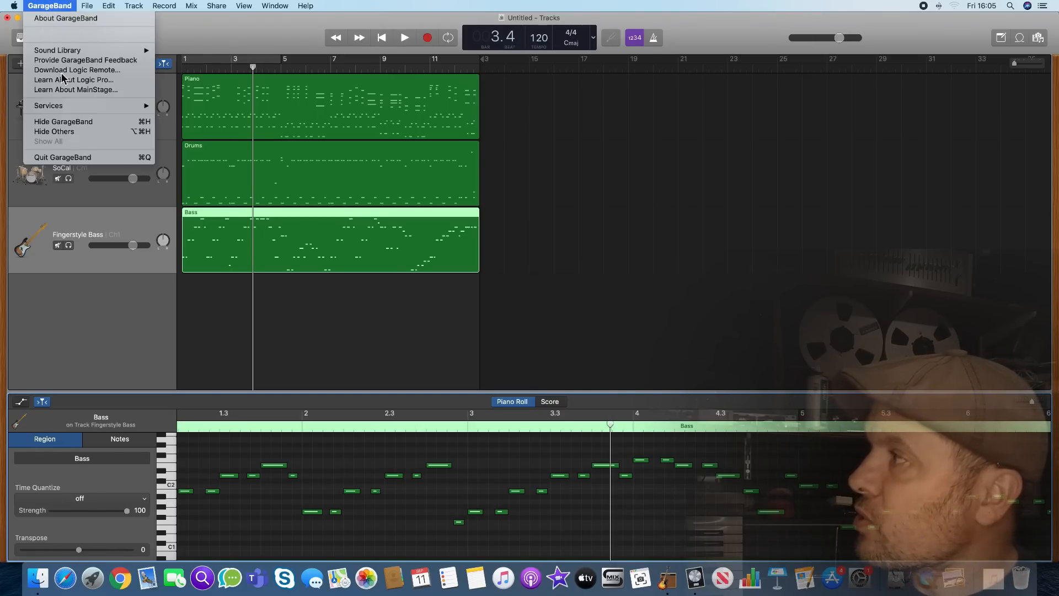
{"action": "left_click", "coordinate": [75, 154]}
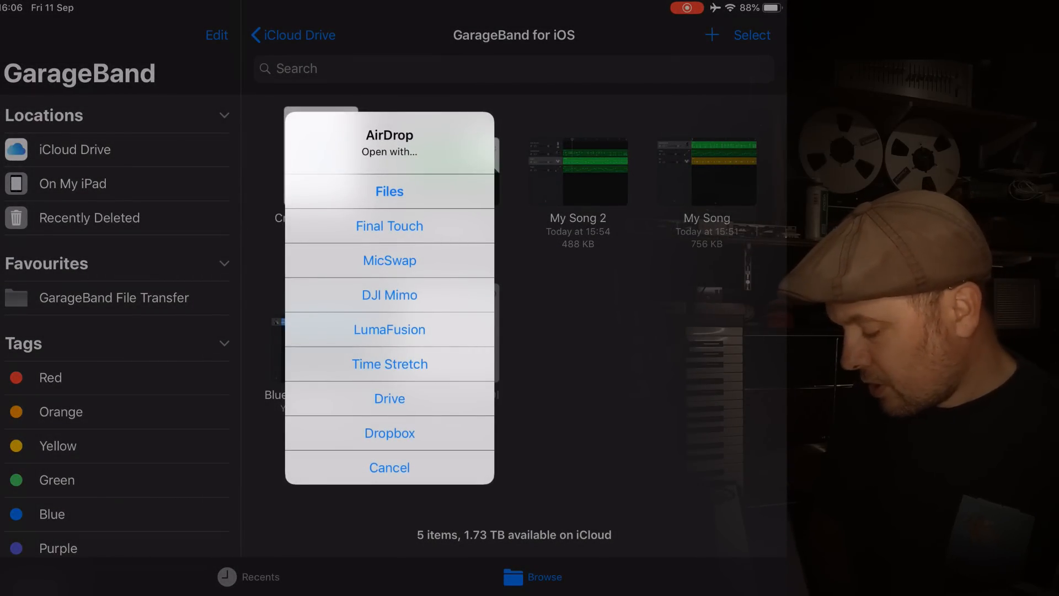
Step: Save the AirDropped MIDI file through Files to the iPad's local GarageBand folder and return to GarageBand
{"action": "left_click", "coordinate": [389, 192]}
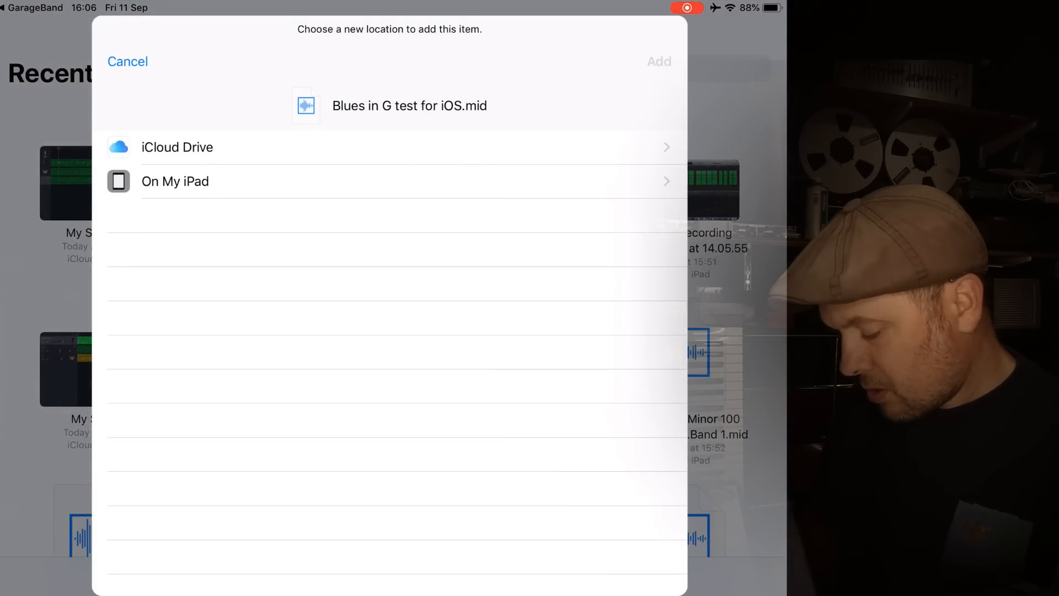
{"action": "left_click", "coordinate": [175, 181]}
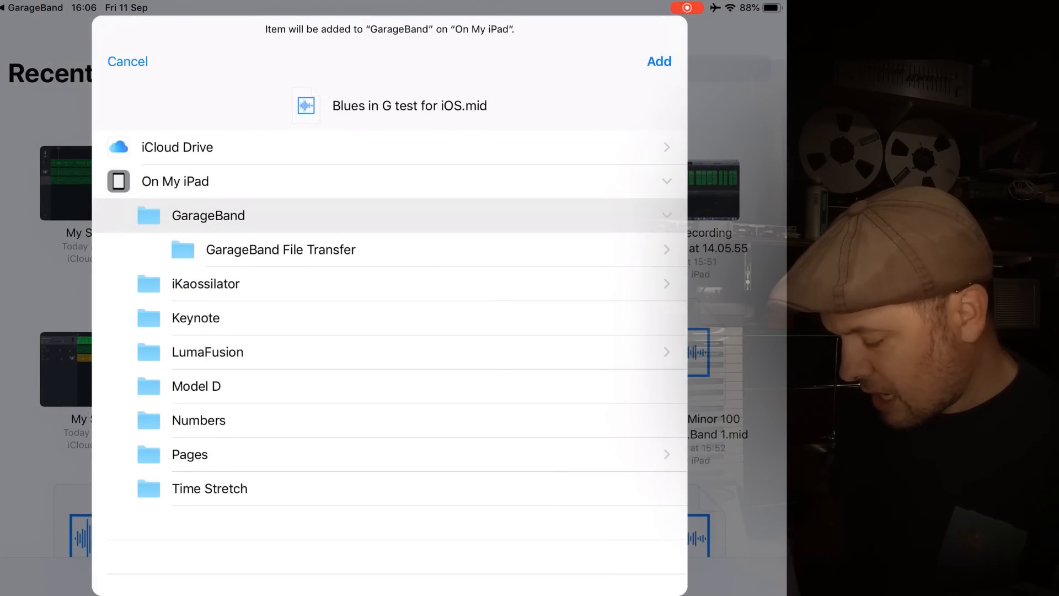
{"action": "left_click", "coordinate": [659, 62]}
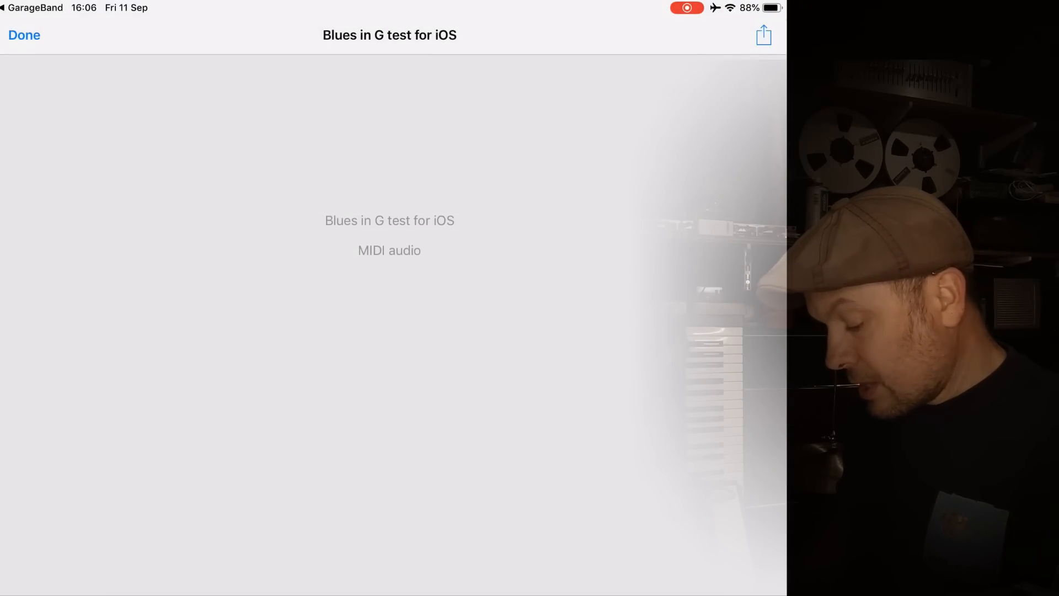
{"action": "left_click", "coordinate": [35, 8]}
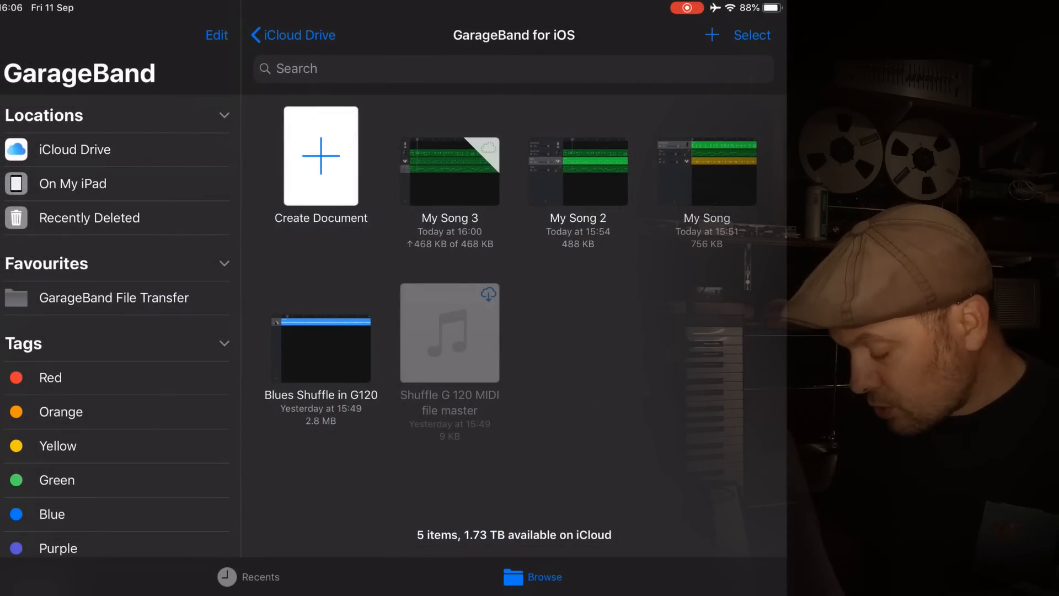
Step: Create a new song with the Audio Recorder's Clean sound and show it in the tracks view
{"action": "left_click", "coordinate": [321, 156]}
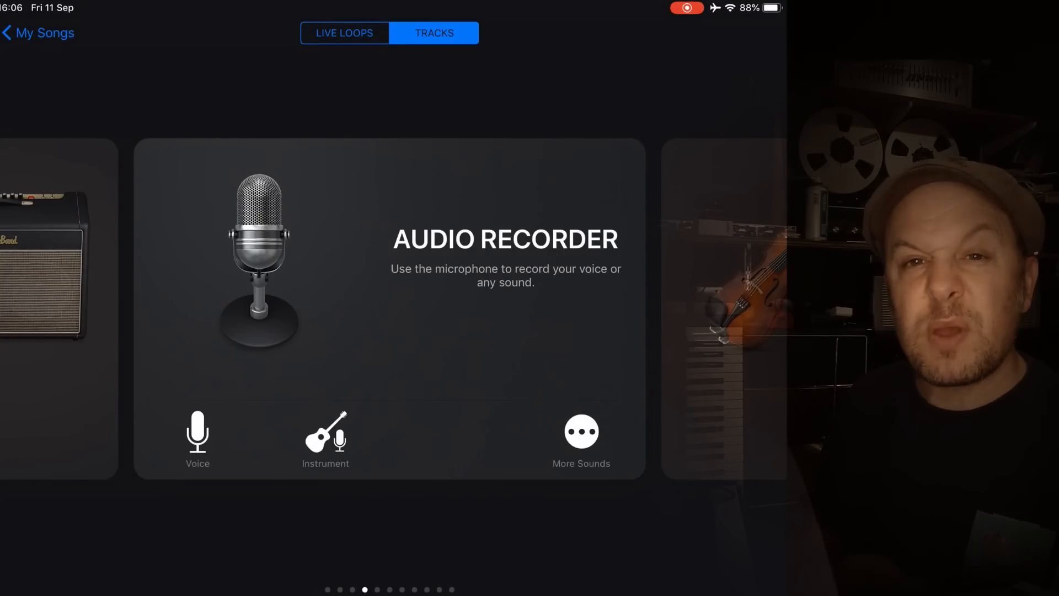
{"action": "left_click", "coordinate": [581, 432]}
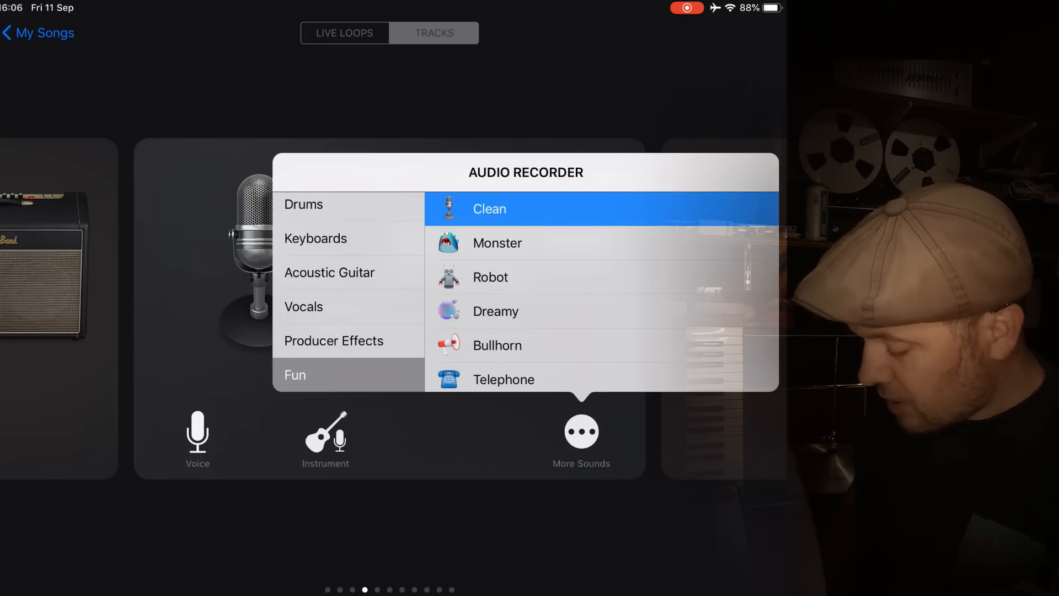
{"action": "left_click", "coordinate": [489, 209]}
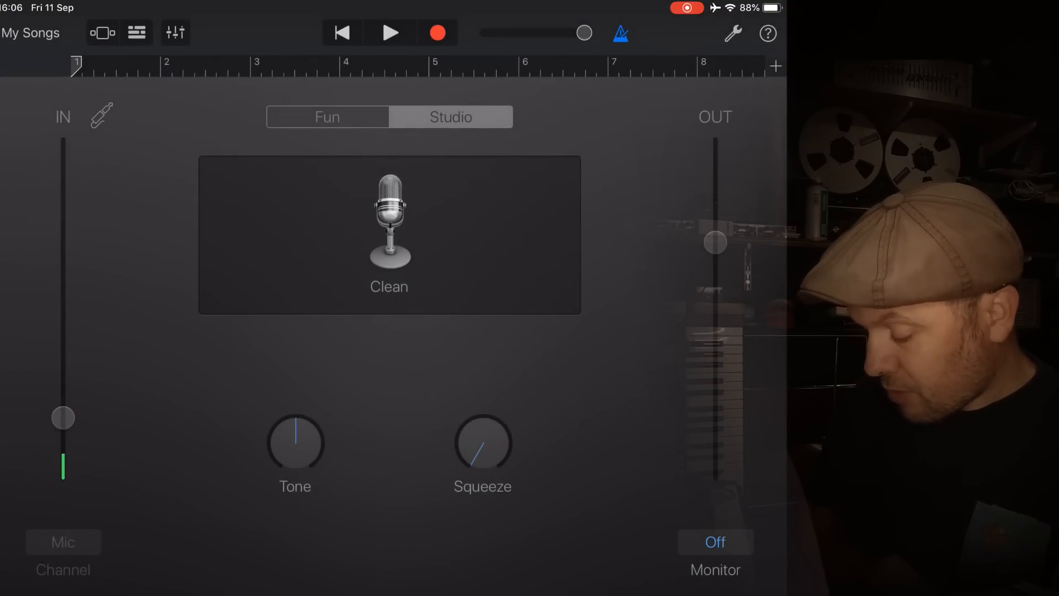
{"action": "left_click", "coordinate": [137, 32]}
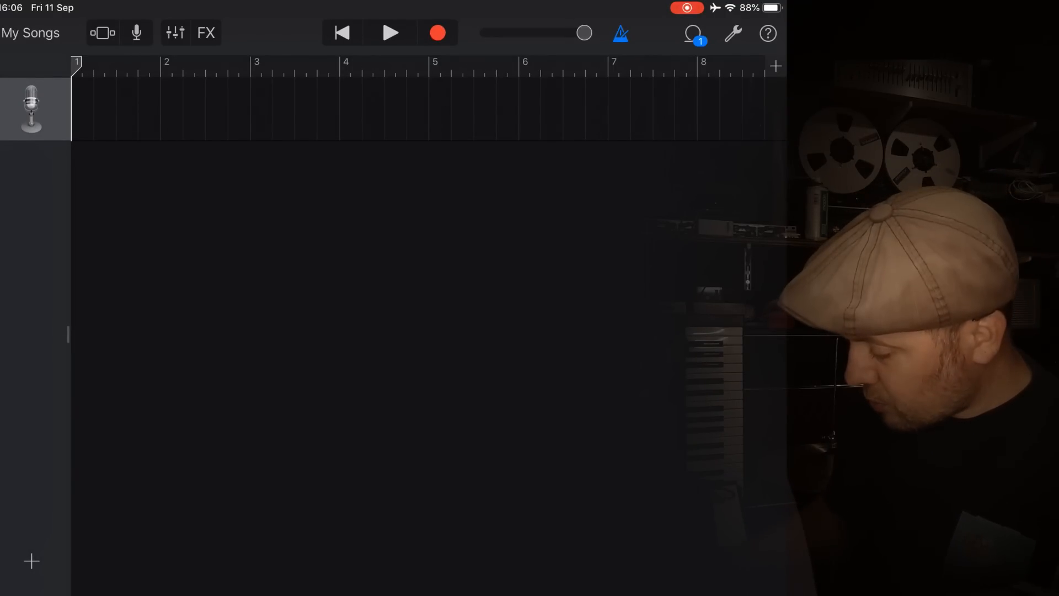
Step: Import the Blues in G test for iOS MIDI file from GarageBand File Transfer, place it at bar 1 as tracks and play its opening
{"action": "left_click", "coordinate": [693, 33]}
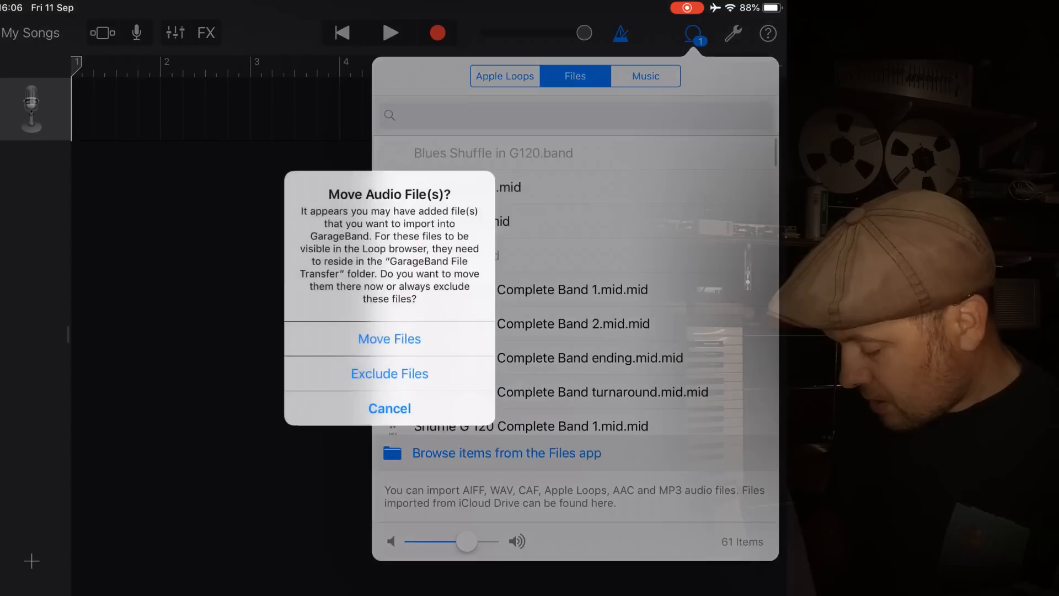
{"action": "left_click", "coordinate": [390, 407]}
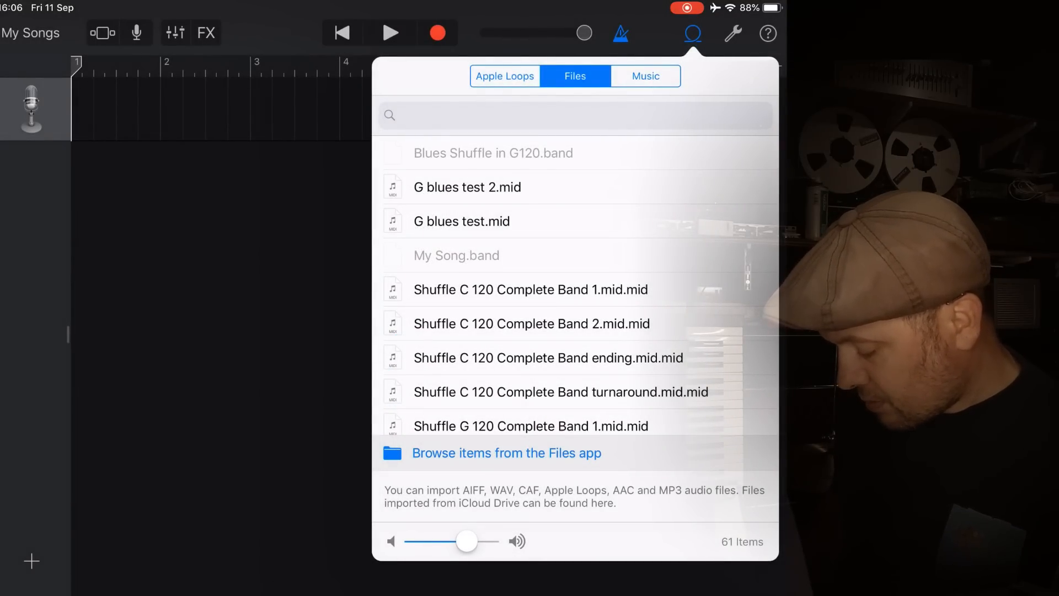
{"action": "left_click", "coordinate": [507, 453]}
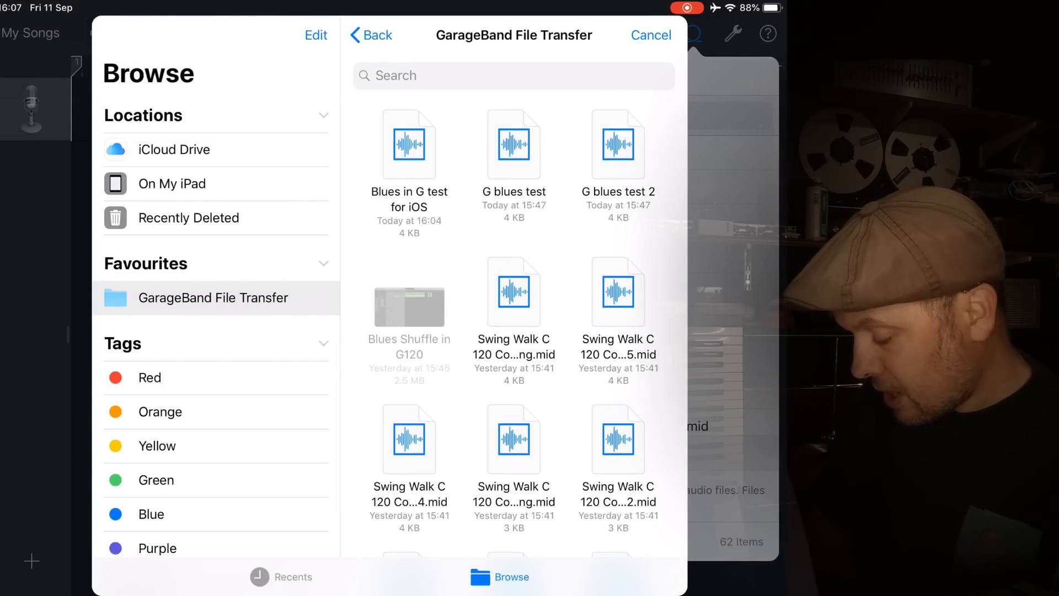
{"action": "left_click", "coordinate": [651, 35]}
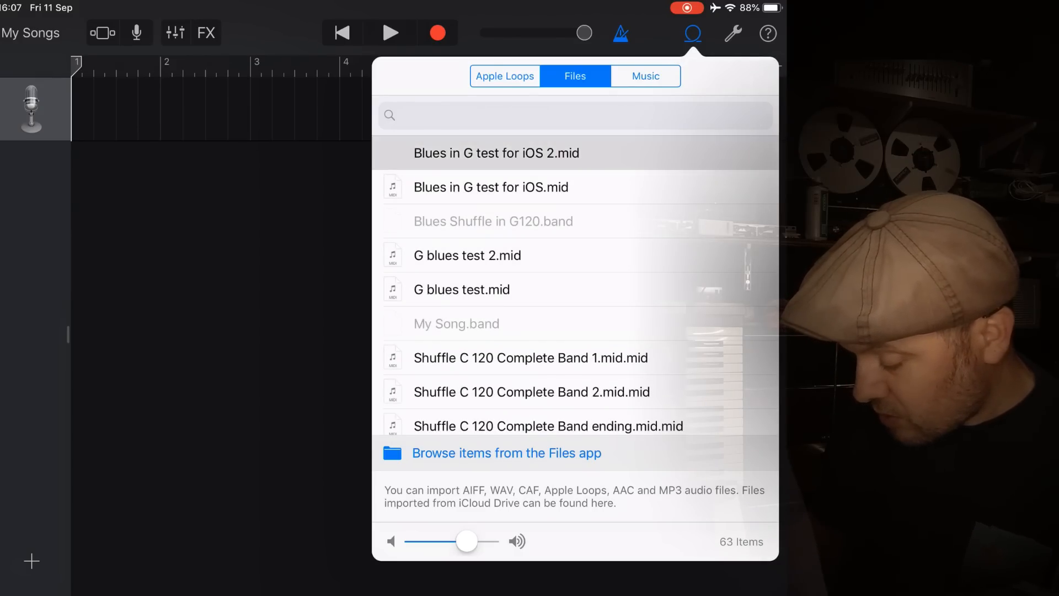
{"action": "left_click_drag", "start_coordinate": [491, 153], "coordinate": [116, 173]}
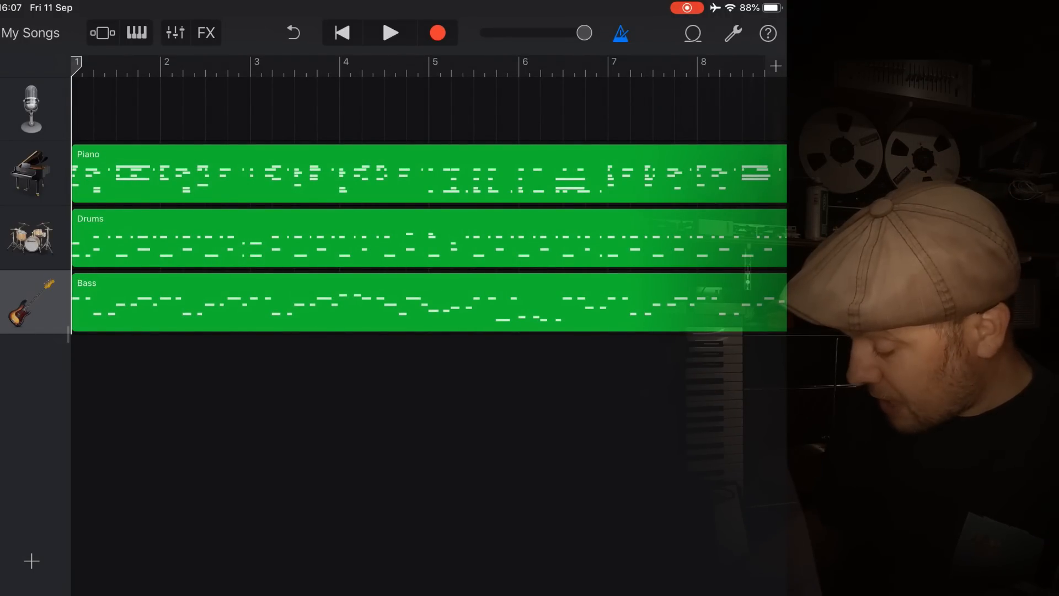
{"action": "key", "text": "space"}
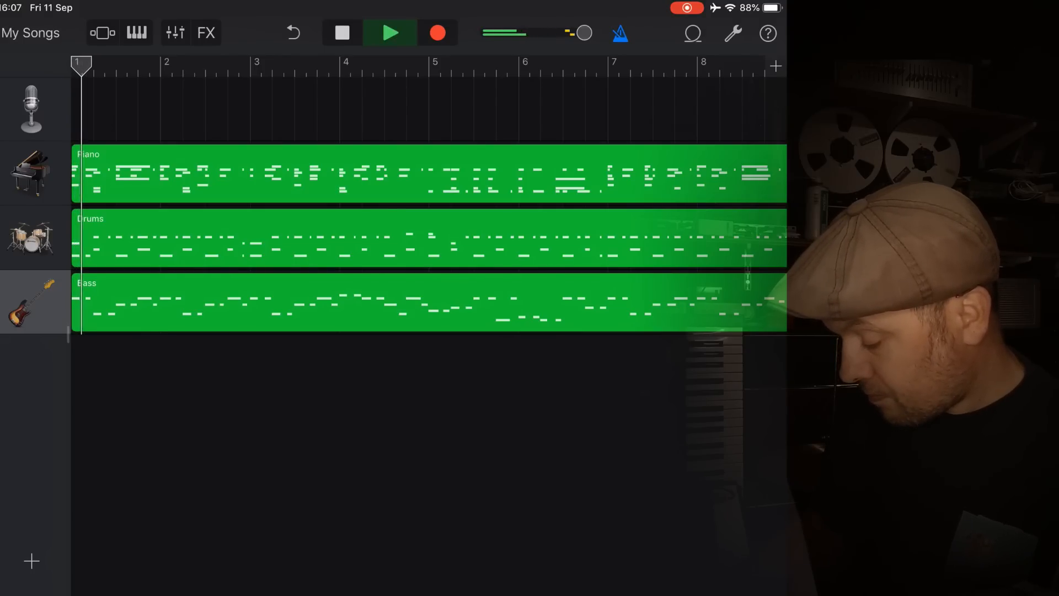
{"action": "key", "text": "space"}
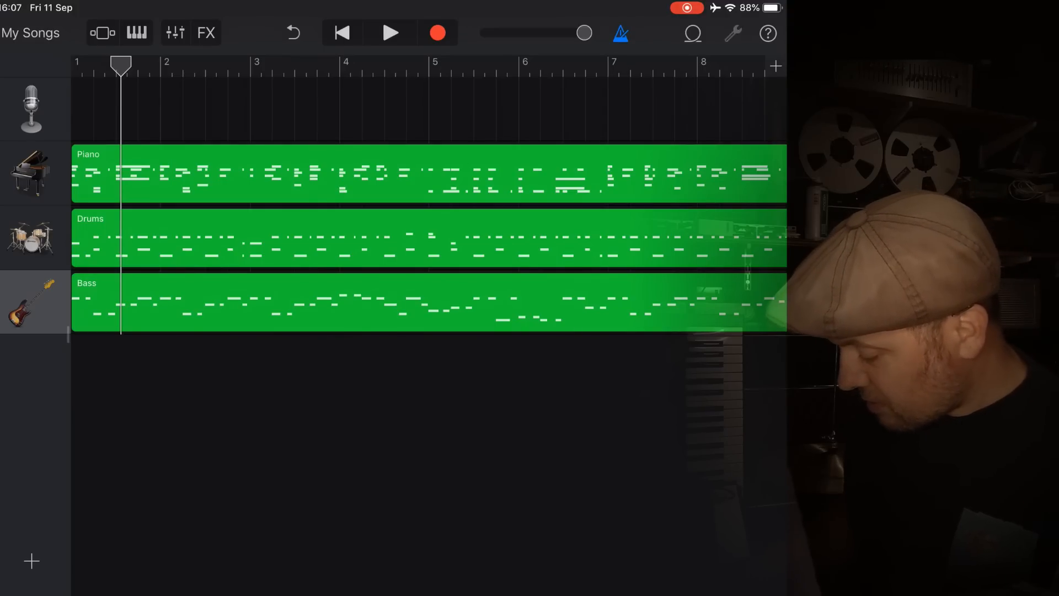
Step: Raise the song's tempo in the song settings
{"action": "left_click", "coordinate": [732, 34]}
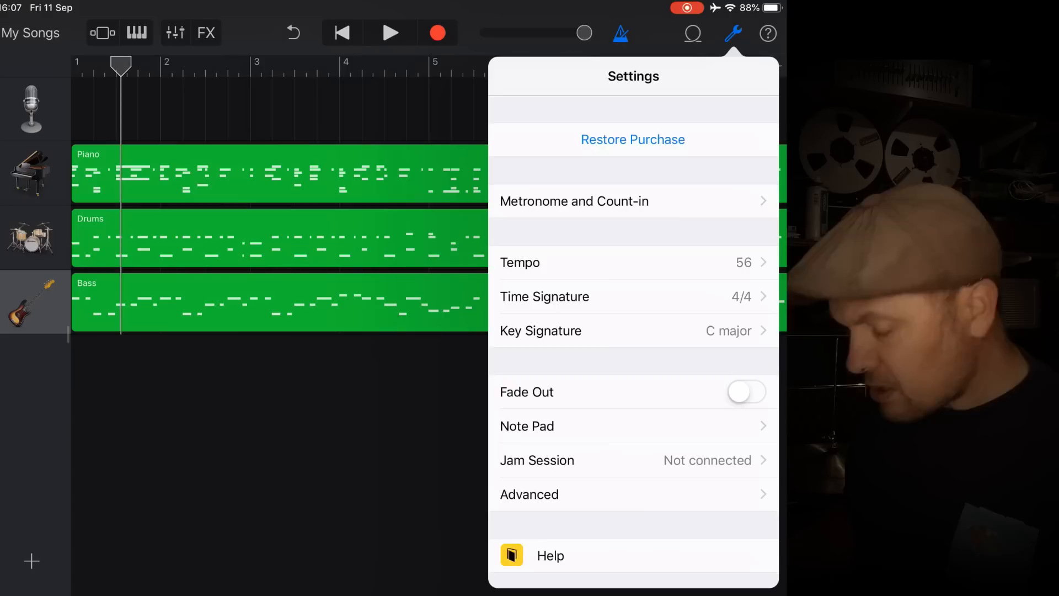
{"action": "left_click", "coordinate": [551, 262]}
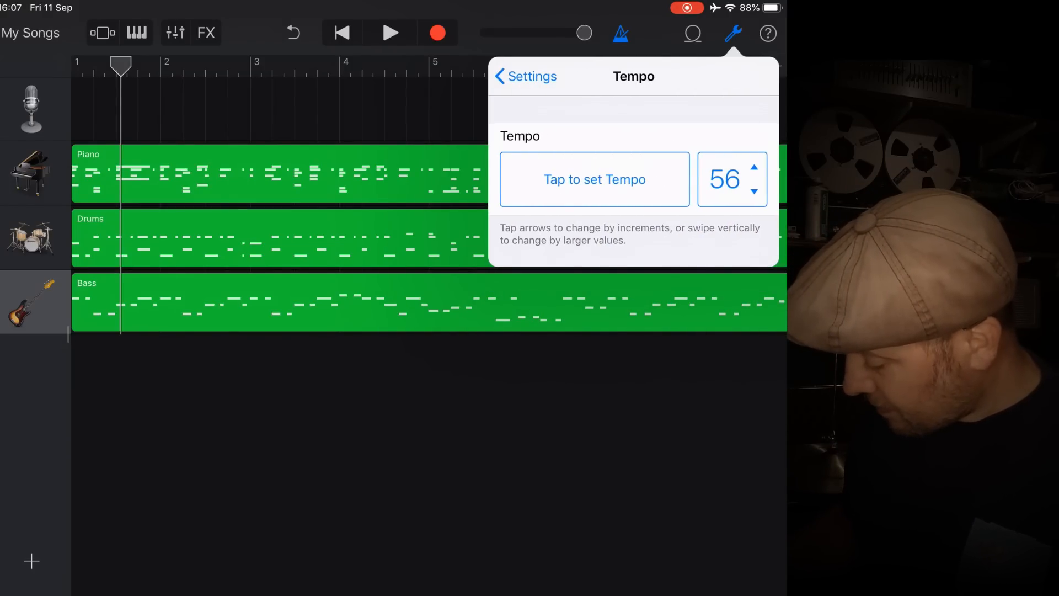
{"action": "left_click", "coordinate": [732, 34]}
{"action": "left_click", "coordinate": [732, 33]}
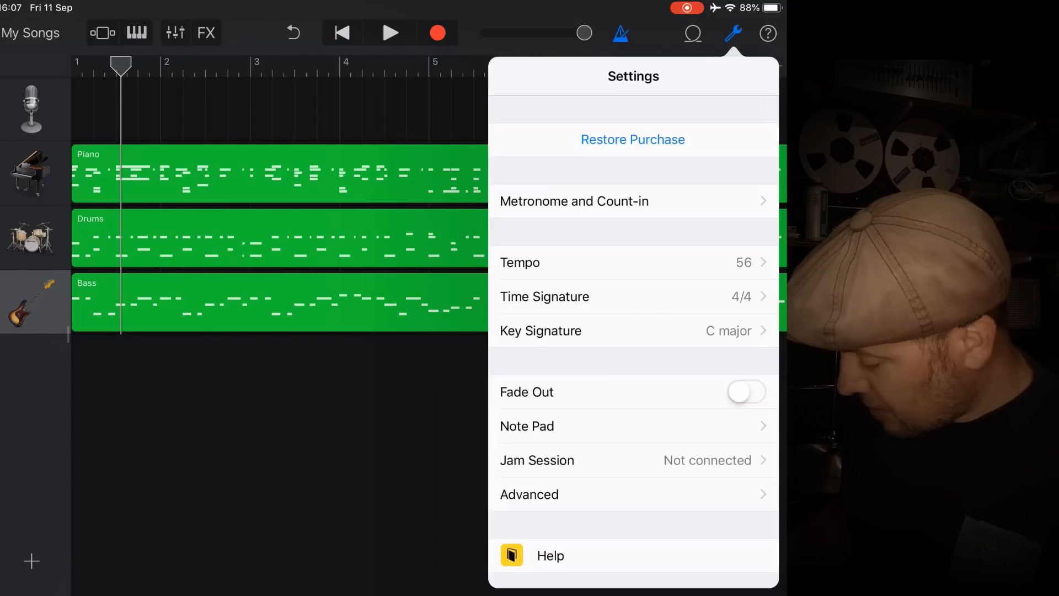
{"action": "left_click", "coordinate": [552, 262]}
{"action": "left_click_drag", "start_coordinate": [725, 190], "coordinate": [725, 149]}
{"action": "left_click", "coordinate": [733, 33]}
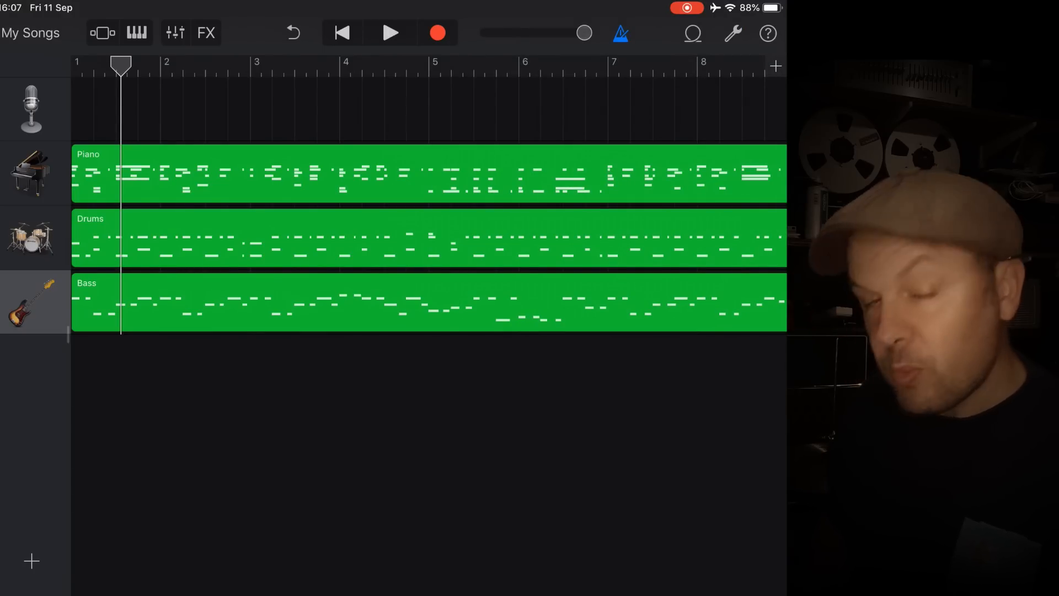
Step: Return to bar 1 and play back the opening of the arrangement at the new tempo
{"action": "left_click", "coordinate": [342, 33]}
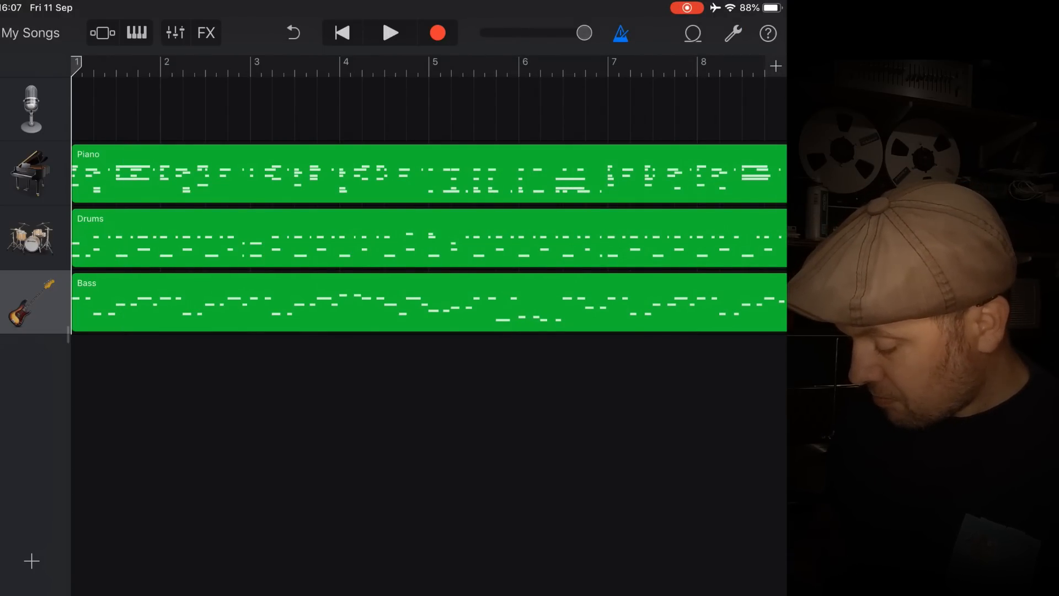
{"action": "left_click", "coordinate": [391, 33]}
{"action": "left_click", "coordinate": [390, 33]}
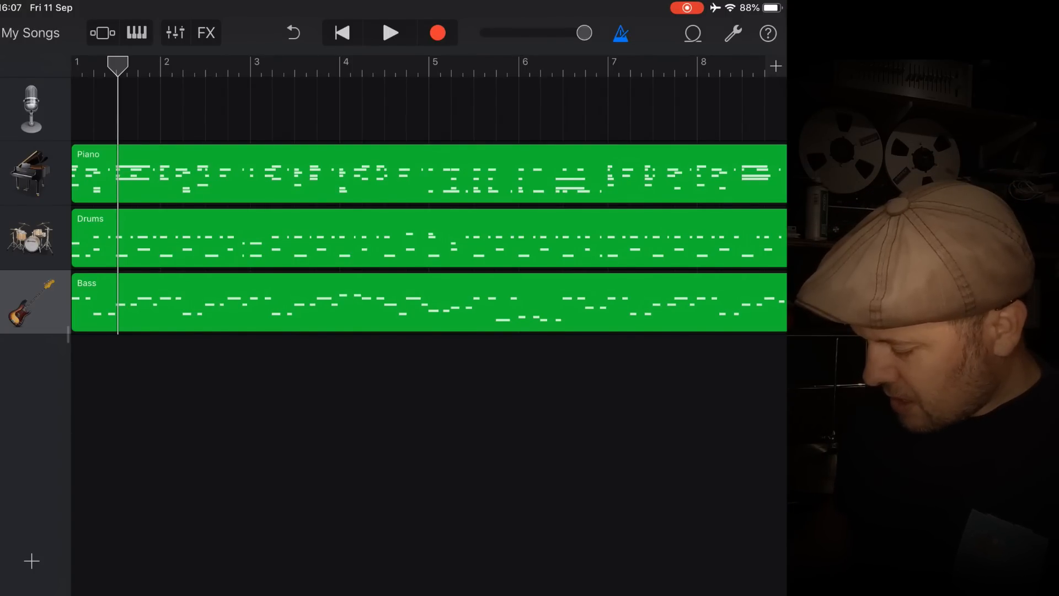
Step: Open the Bass region's settings and lower its transposition by one octave to 0
{"action": "left_click", "coordinate": [429, 302]}
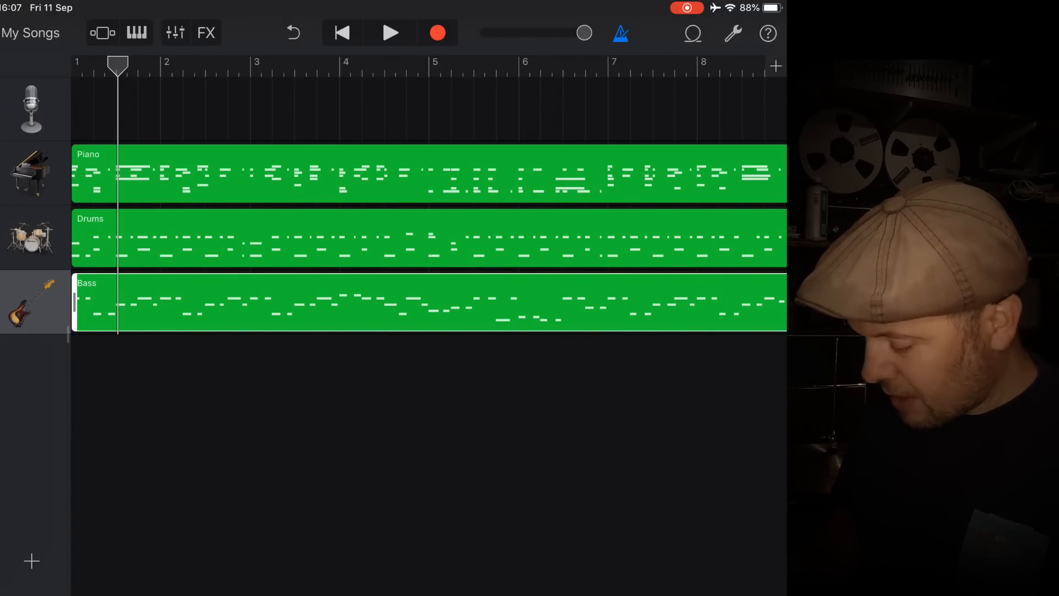
{"action": "left_click", "coordinate": [431, 303]}
{"action": "left_click", "coordinate": [612, 246]}
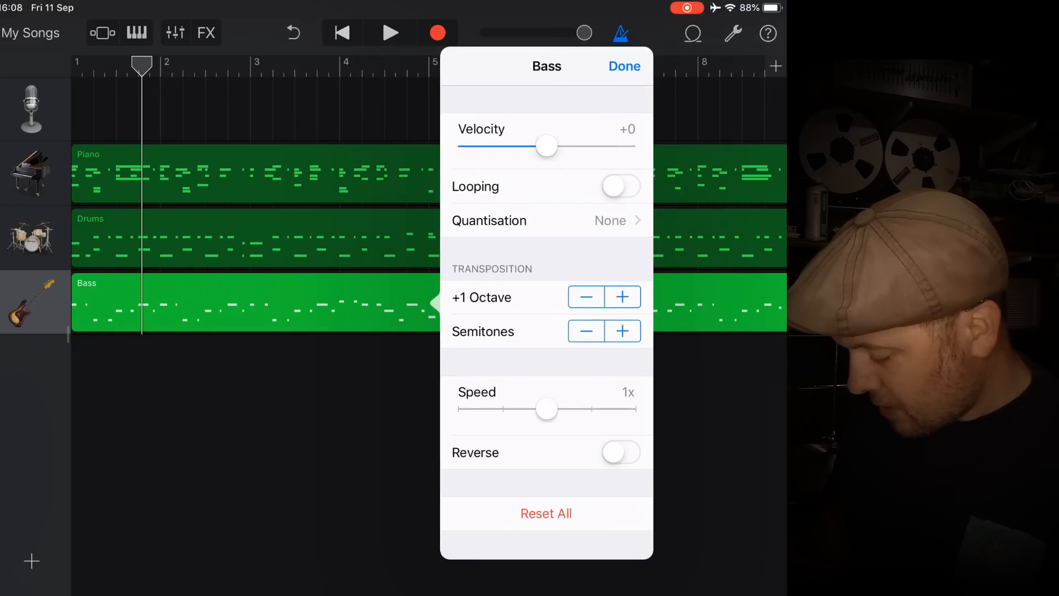
{"action": "left_click", "coordinate": [587, 297]}
{"action": "left_click", "coordinate": [624, 66]}
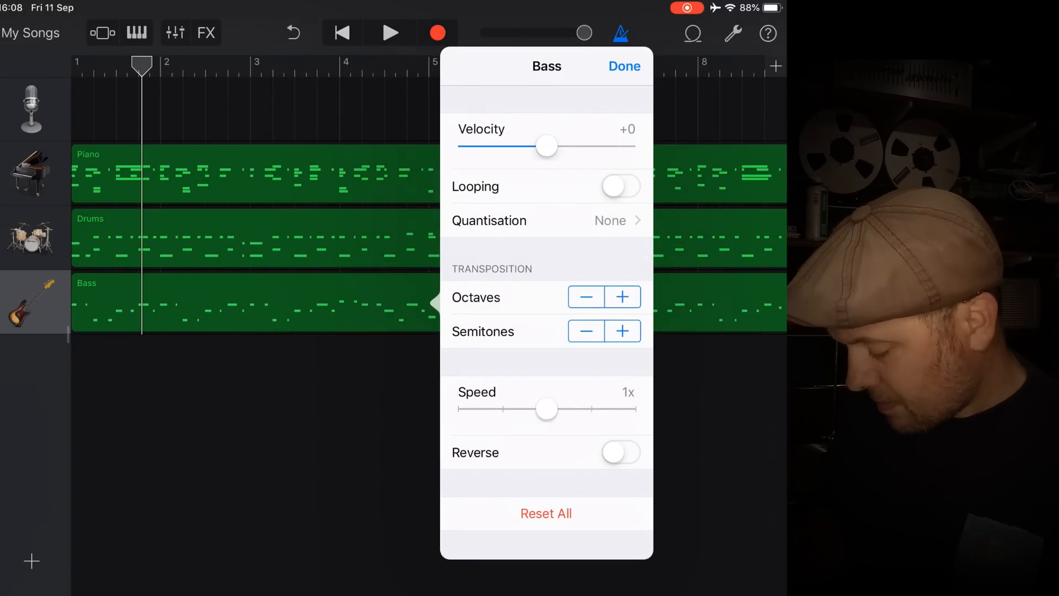
Step: Reopen the Bass region's settings and raise its semitone transposition
{"action": "left_click", "coordinate": [430, 303]}
{"action": "left_click", "coordinate": [431, 303]}
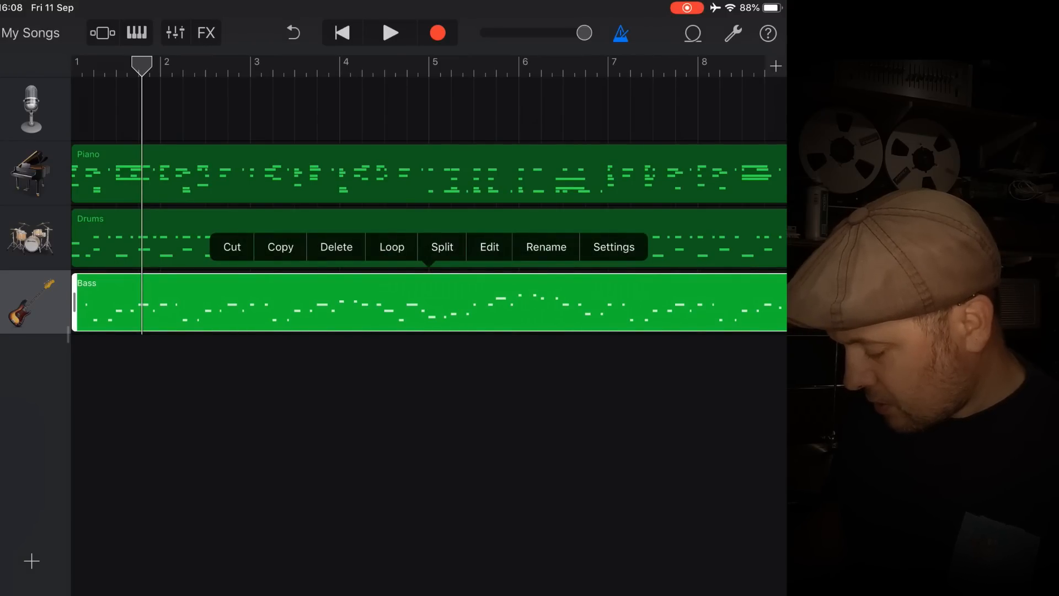
{"action": "left_click", "coordinate": [612, 246]}
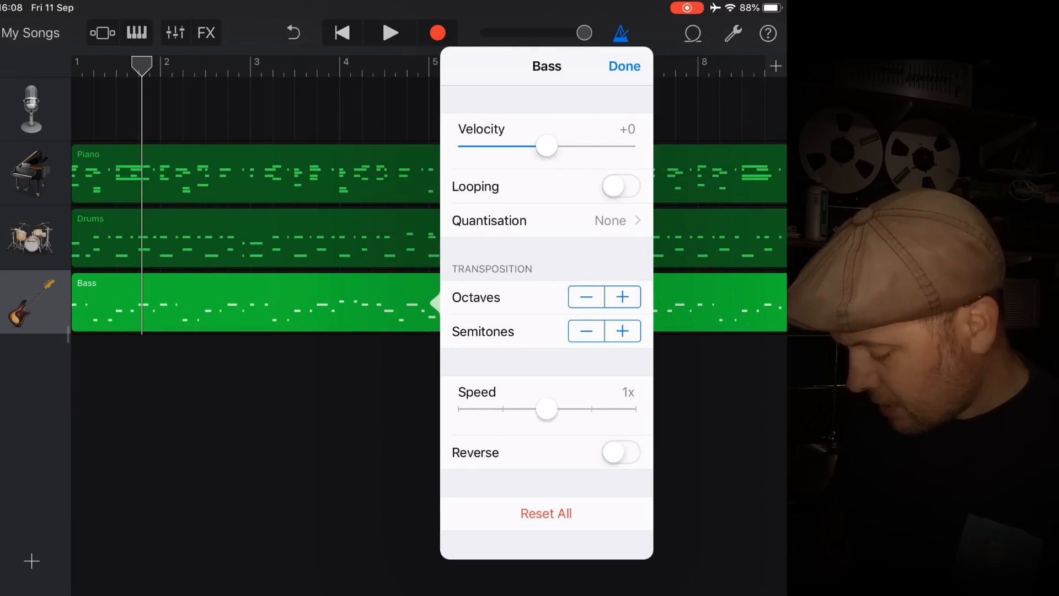
{"action": "left_click", "coordinate": [622, 331]}
{"action": "left_click", "coordinate": [622, 331]}
{"action": "left_click", "coordinate": [625, 66]}
Step: Play back the arrangement with the adjusted bass from bar 1 to about bar 3
{"action": "left_click", "coordinate": [342, 33]}
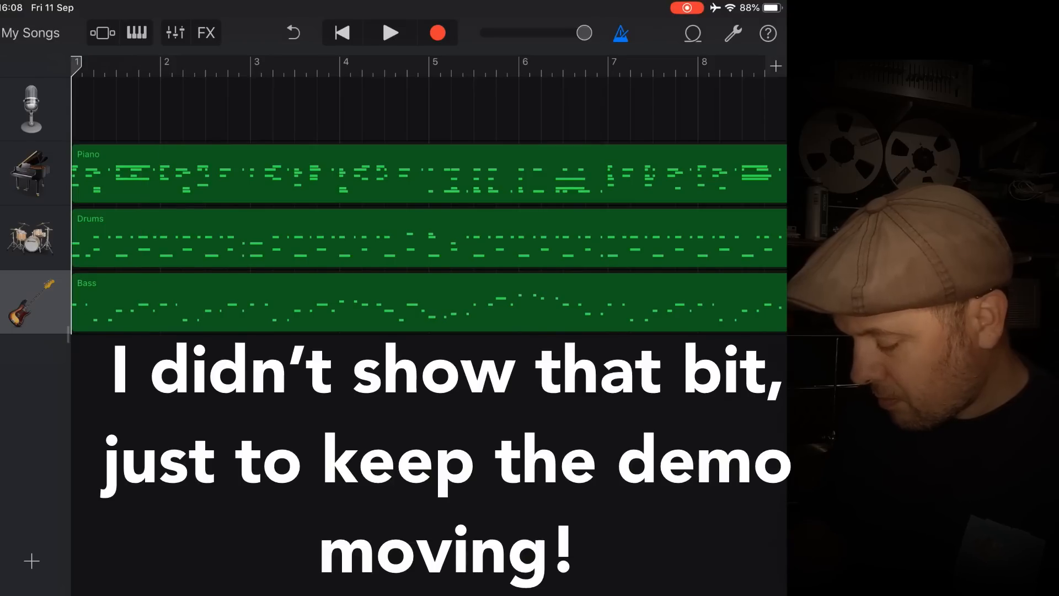
{"action": "left_click", "coordinate": [390, 34]}
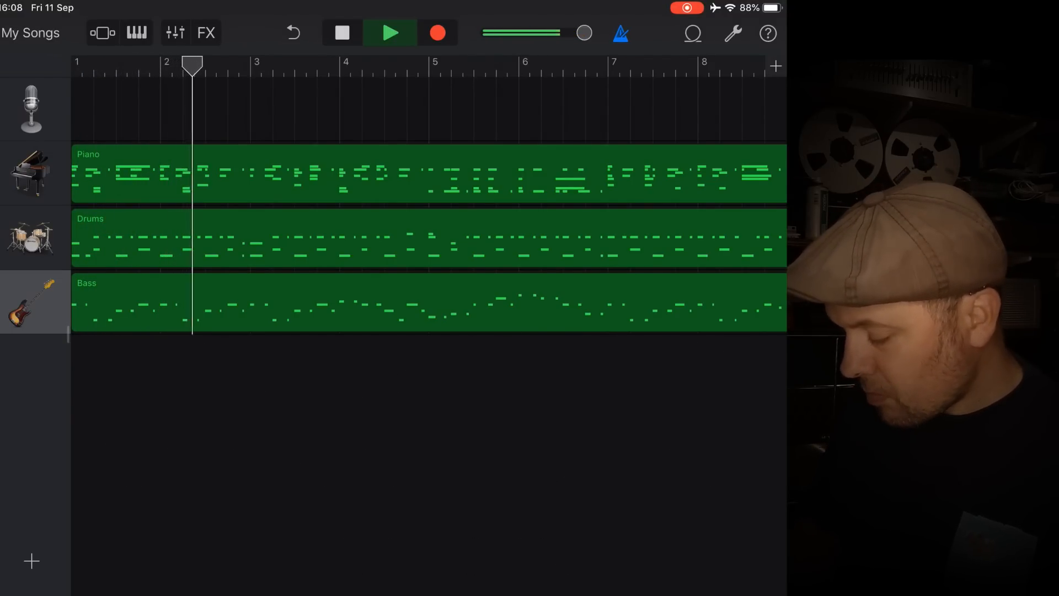
{"action": "left_click", "coordinate": [342, 33]}
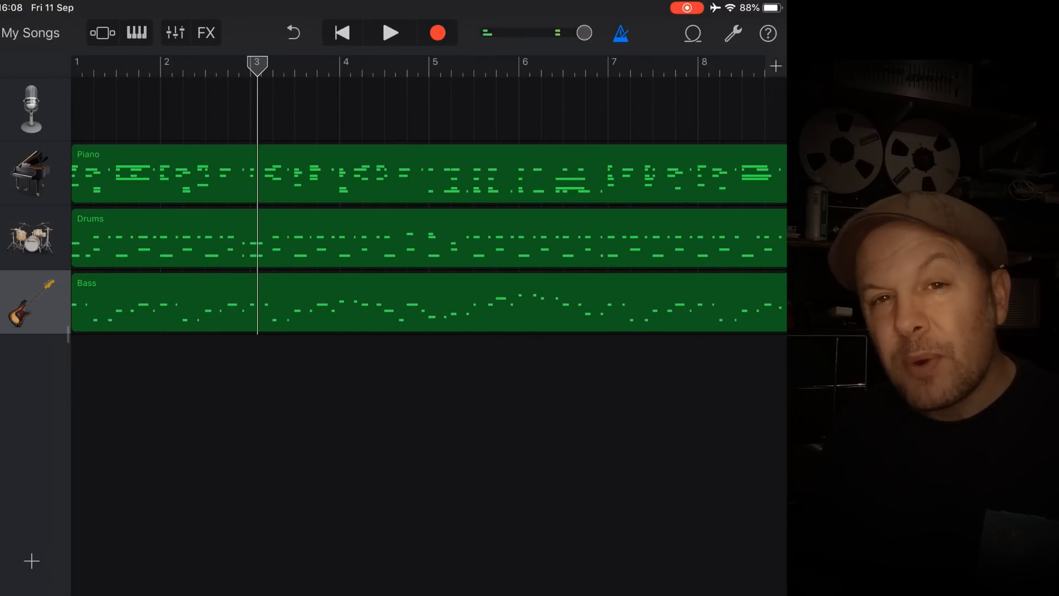